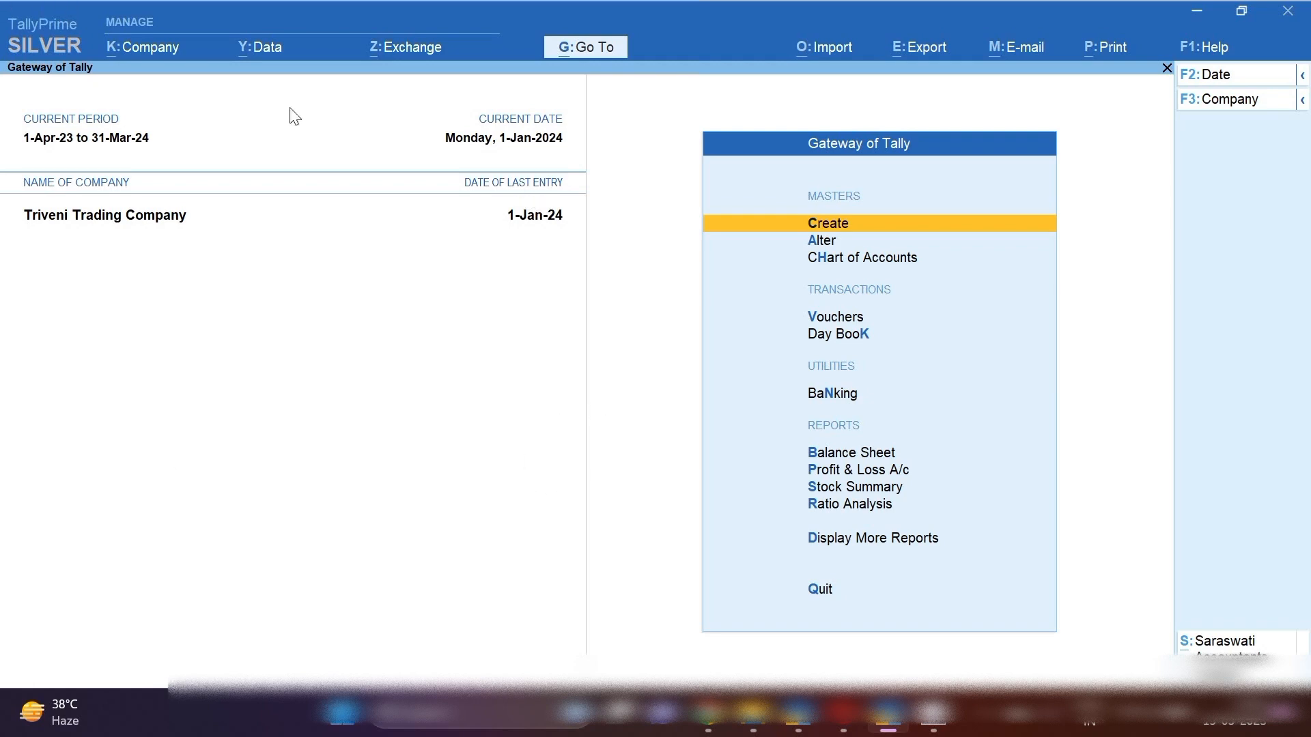
Open the Balance Sheet and drill down through Current Liabilities into the Duties & Taxes group summary.
left_click(589, 50)
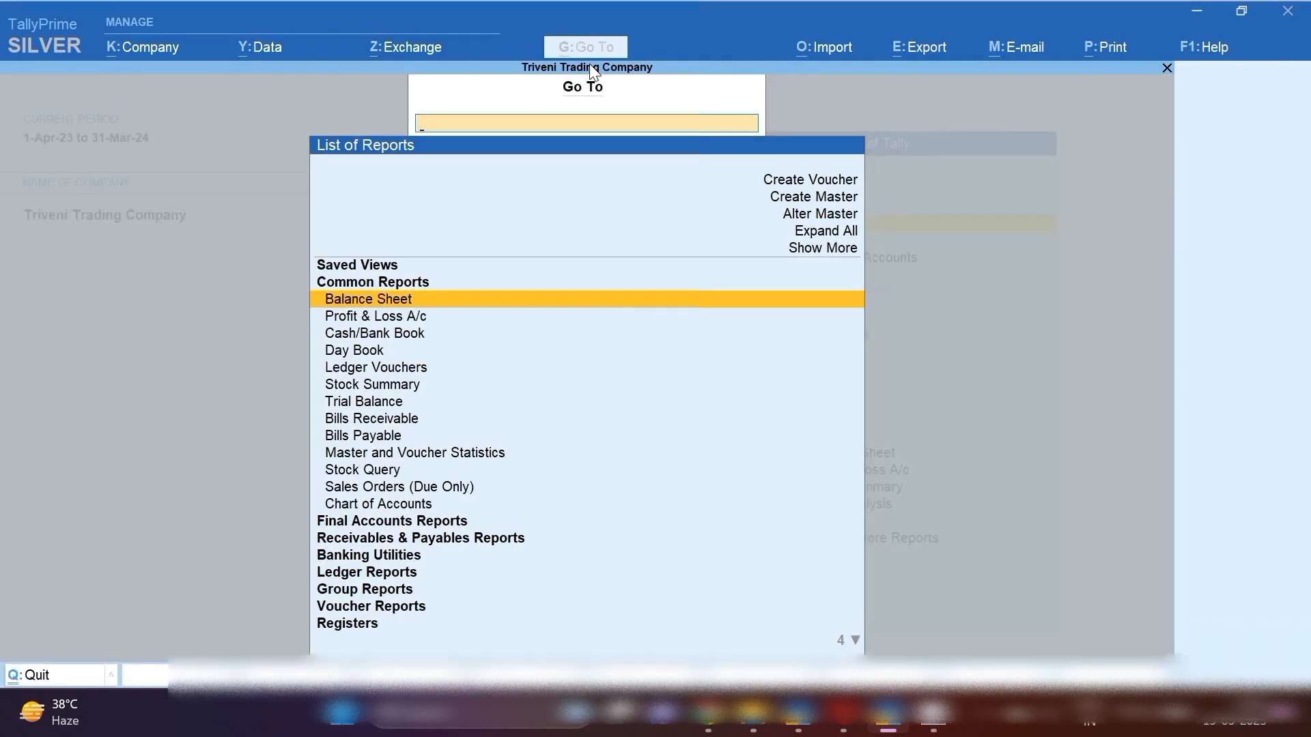
key("Return")
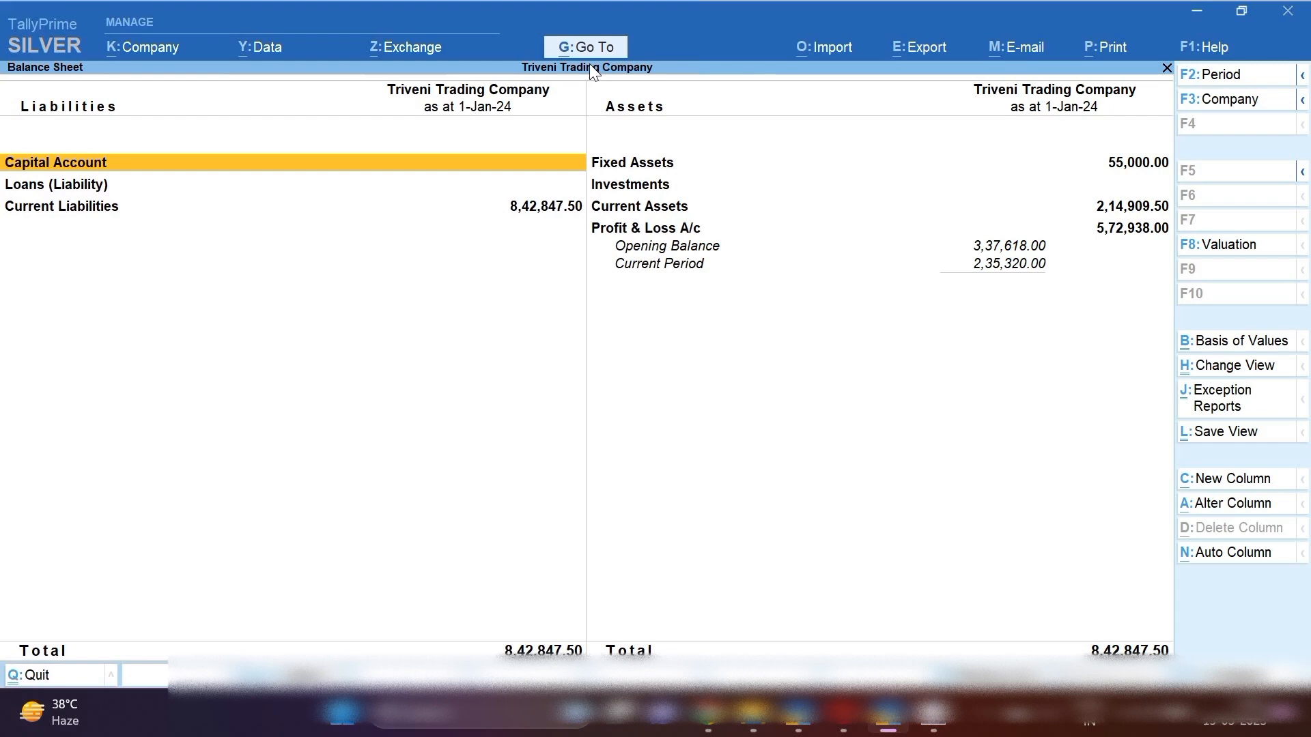
key("Down")
key("Down")
key("Return")
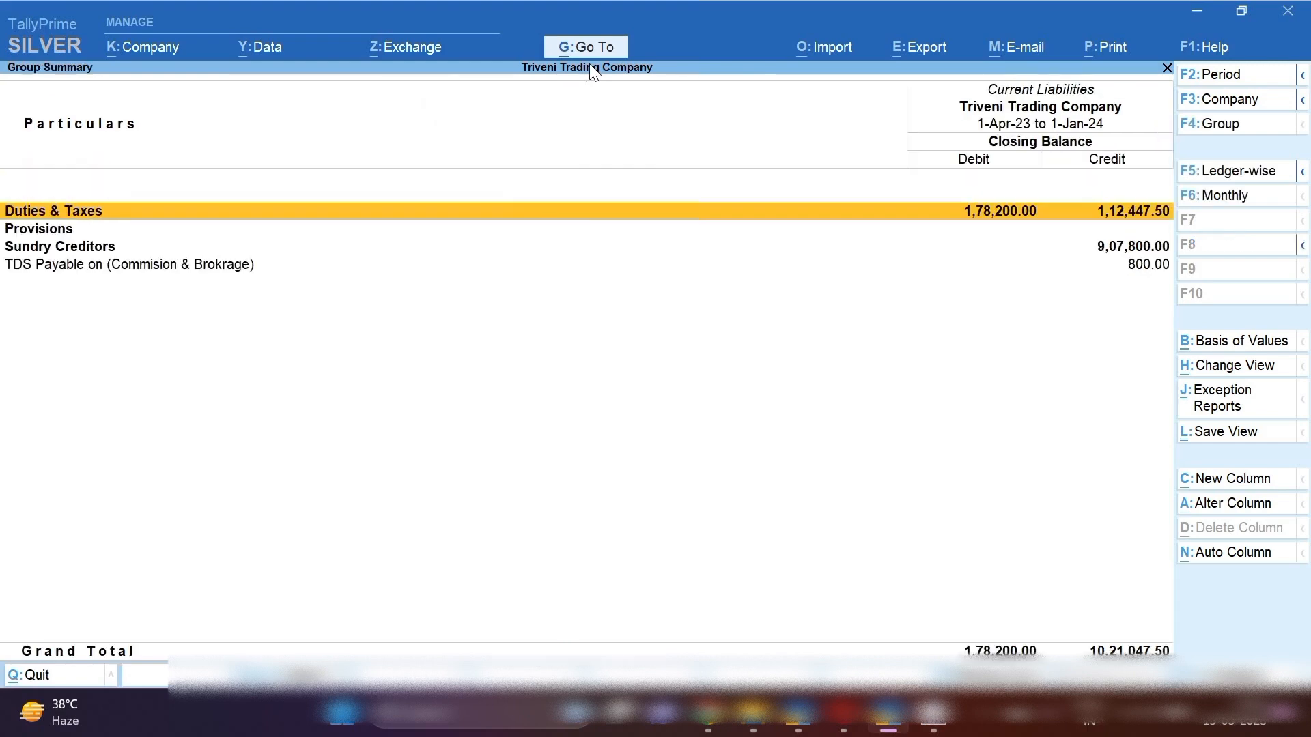
key("Return")
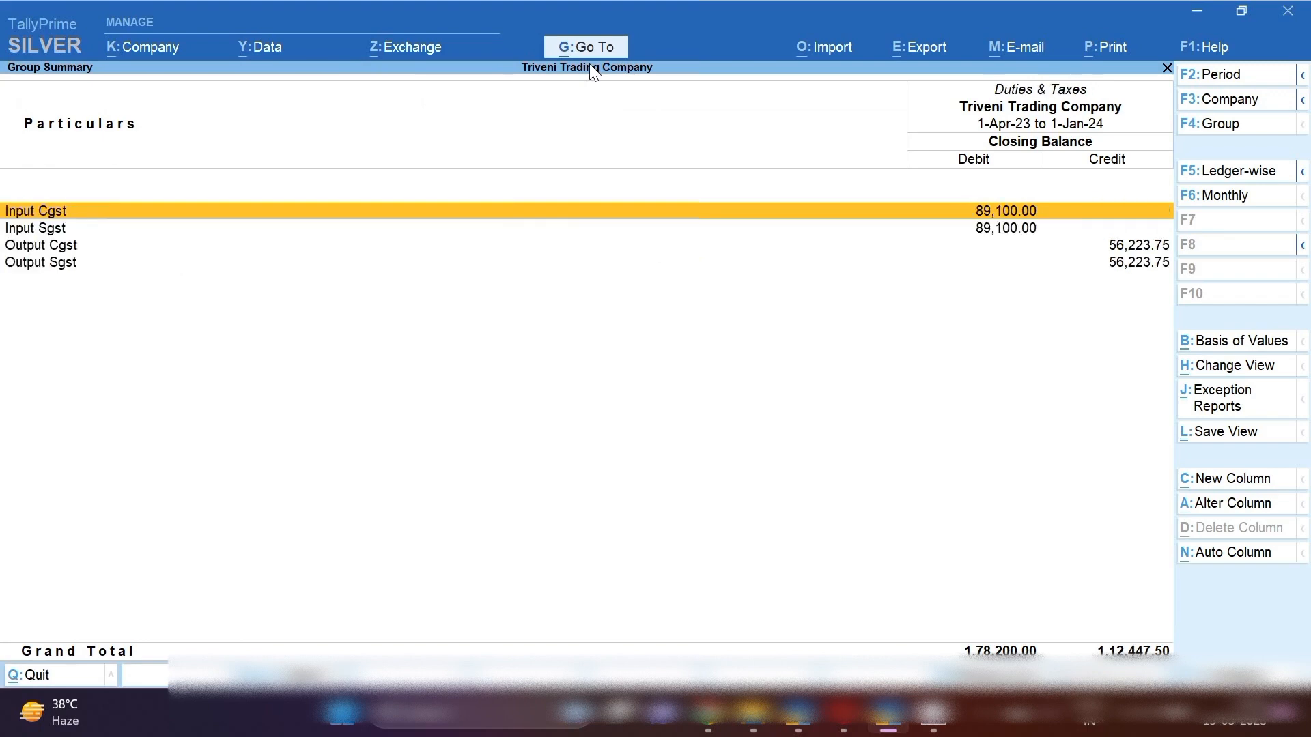
Review the closing balances of the Input Cgst, Input Sgst, Output Cgst and Output Sgst ledgers.
key("Down")
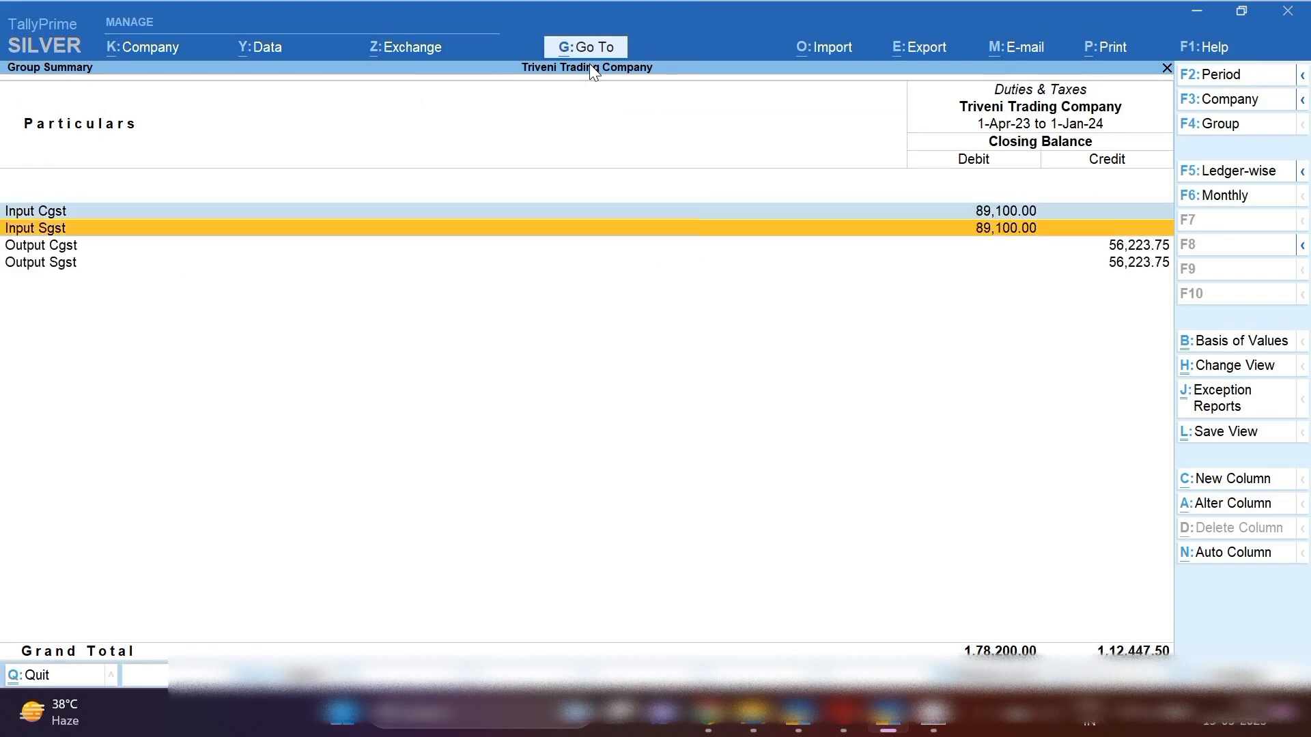
key("Up")
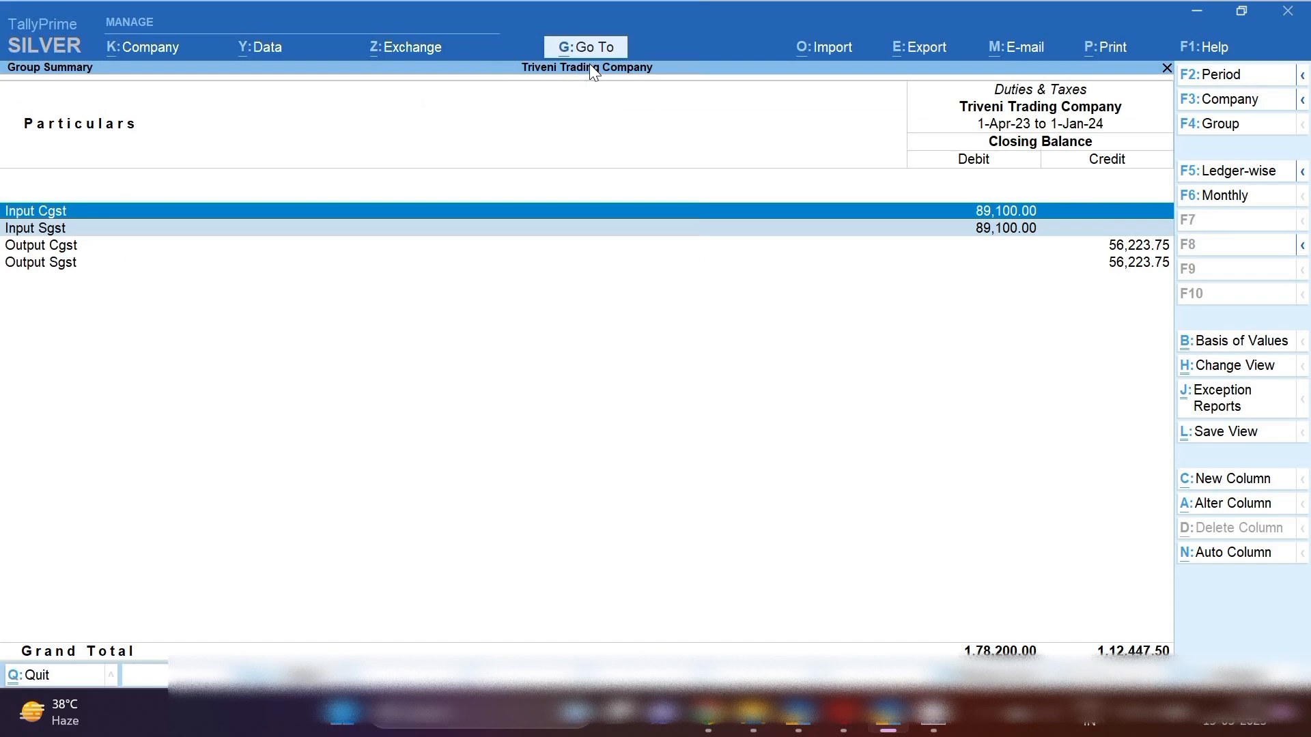
key("Down")
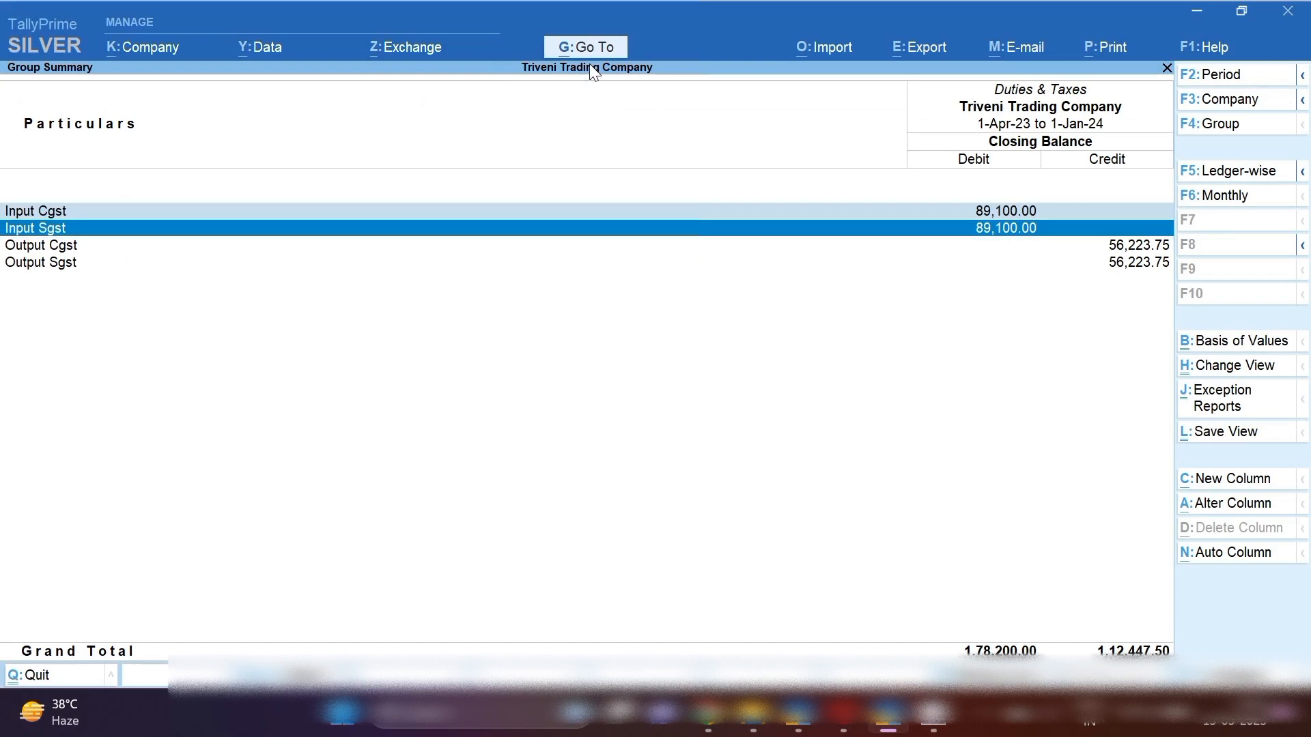
key("Down")
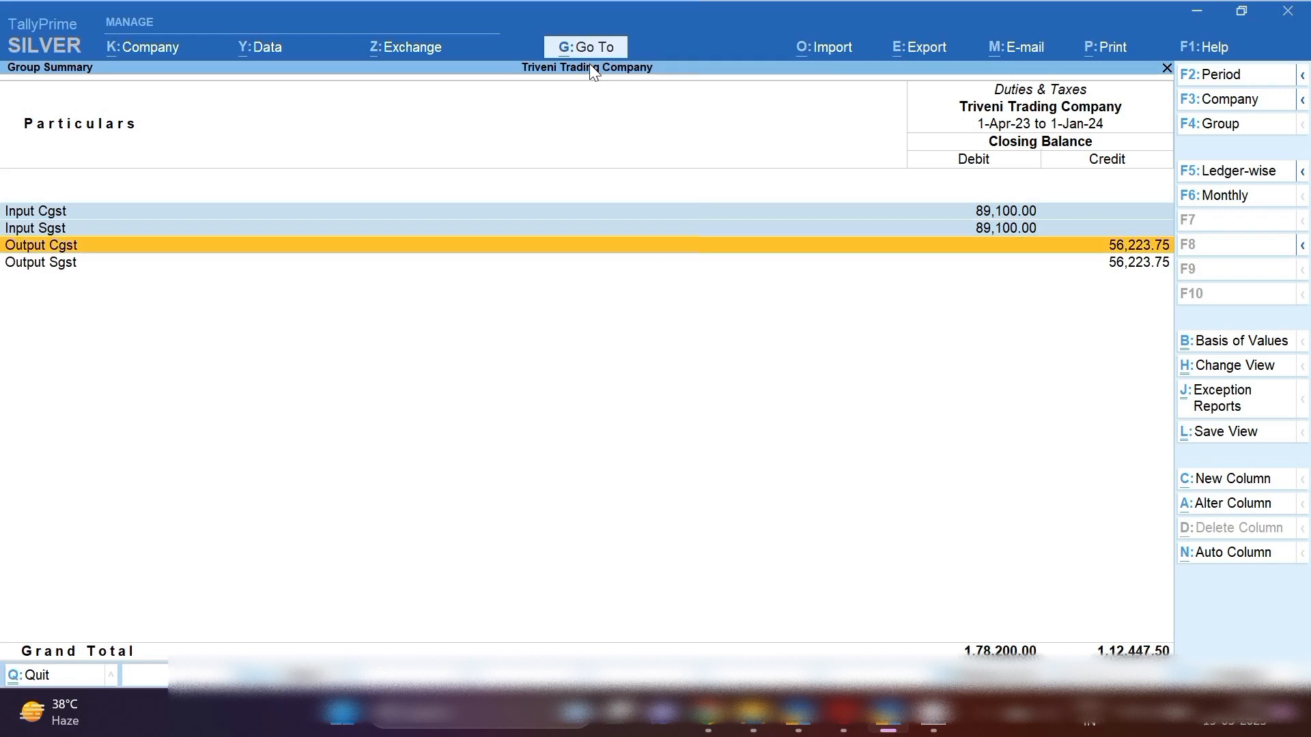
key("Down")
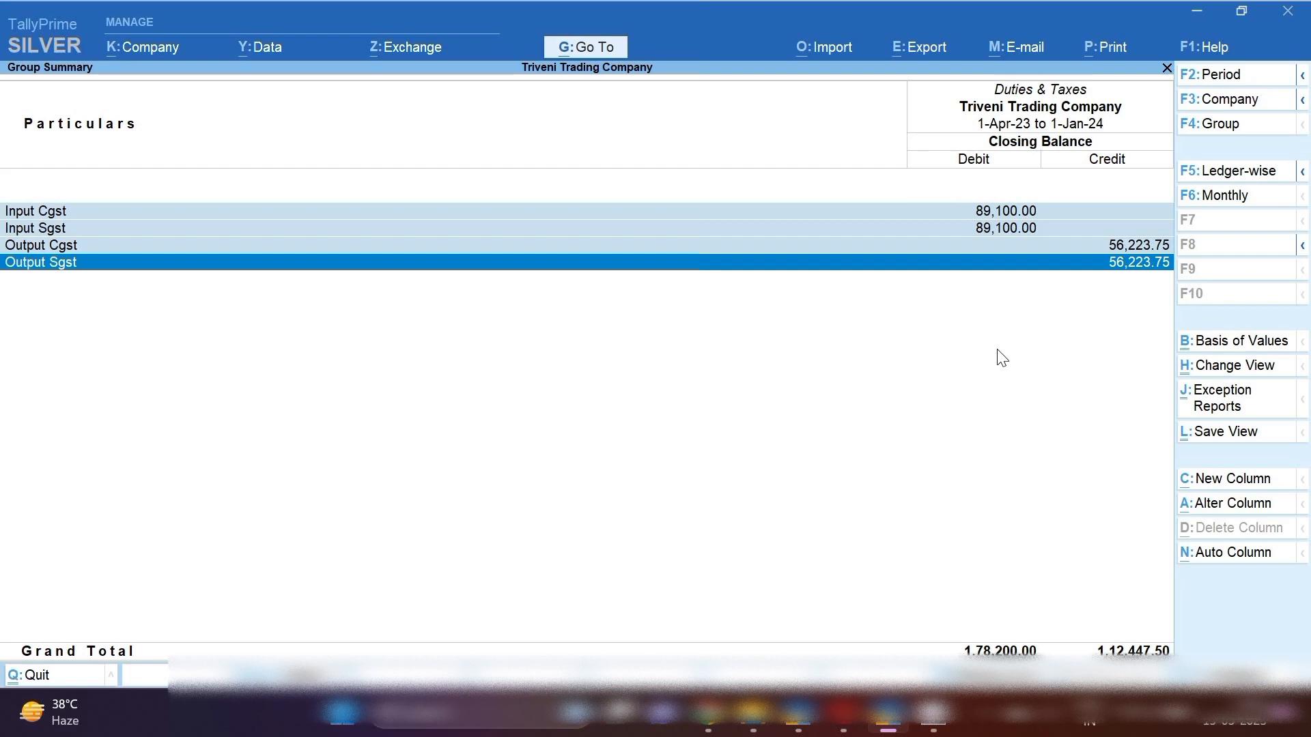
Close the open reports and start a new Journal voucher.
key("Escape")
key("Escape")
key("Escape")
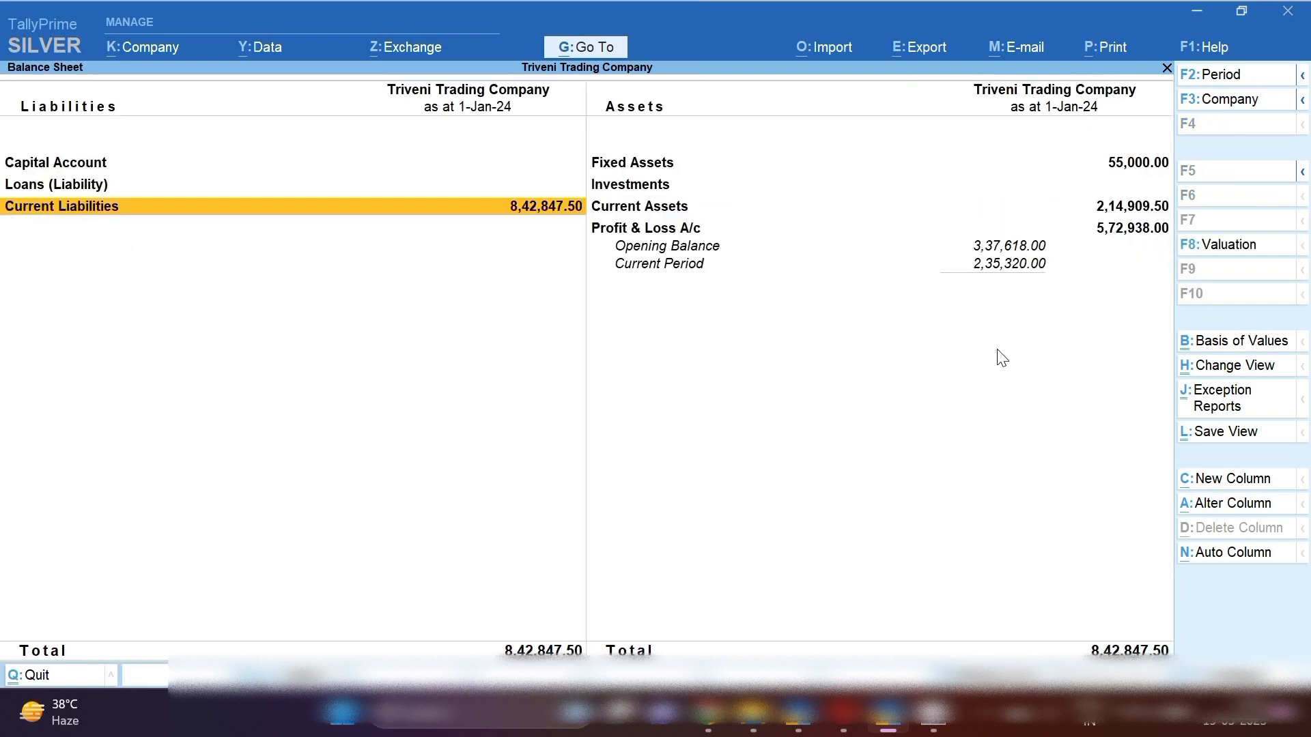
key("Escape")
key("n")
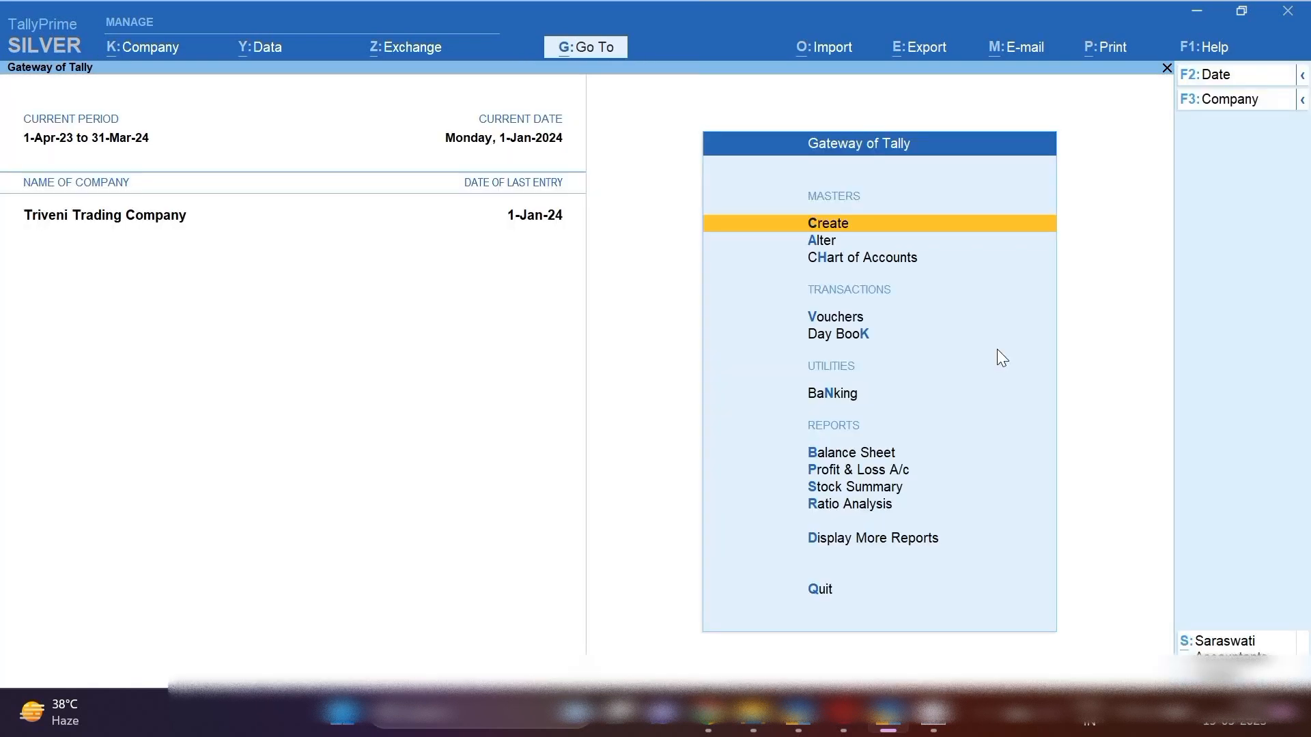
key("v")
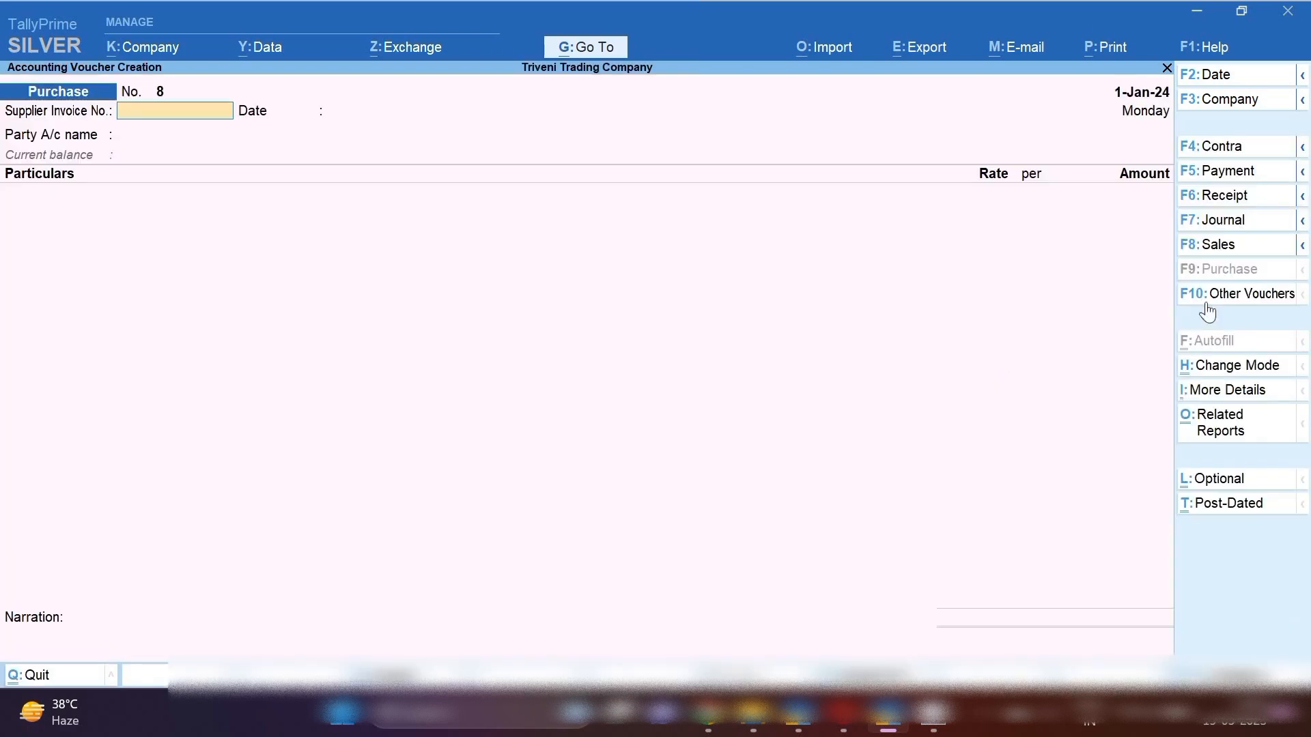
left_click(1263, 225)
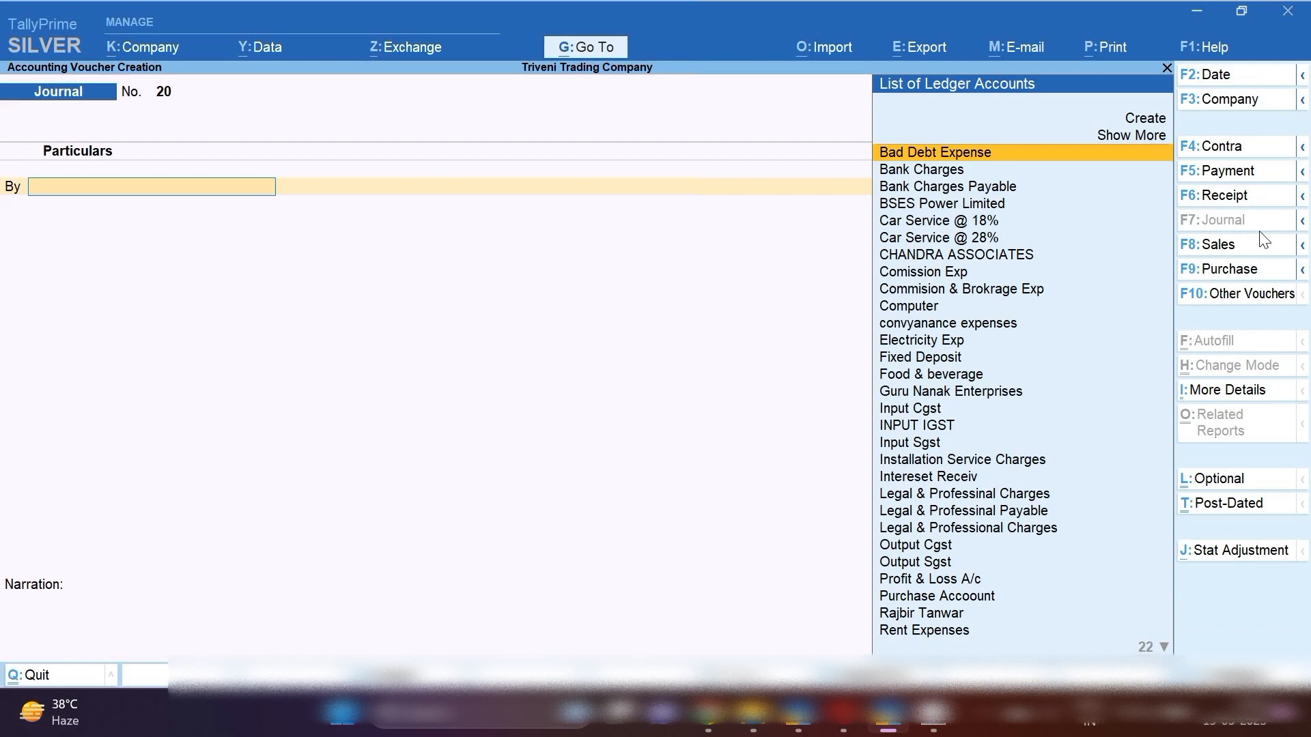
Set the journal voucher date to 30-Apr-23.
key("F2")
type("30.")
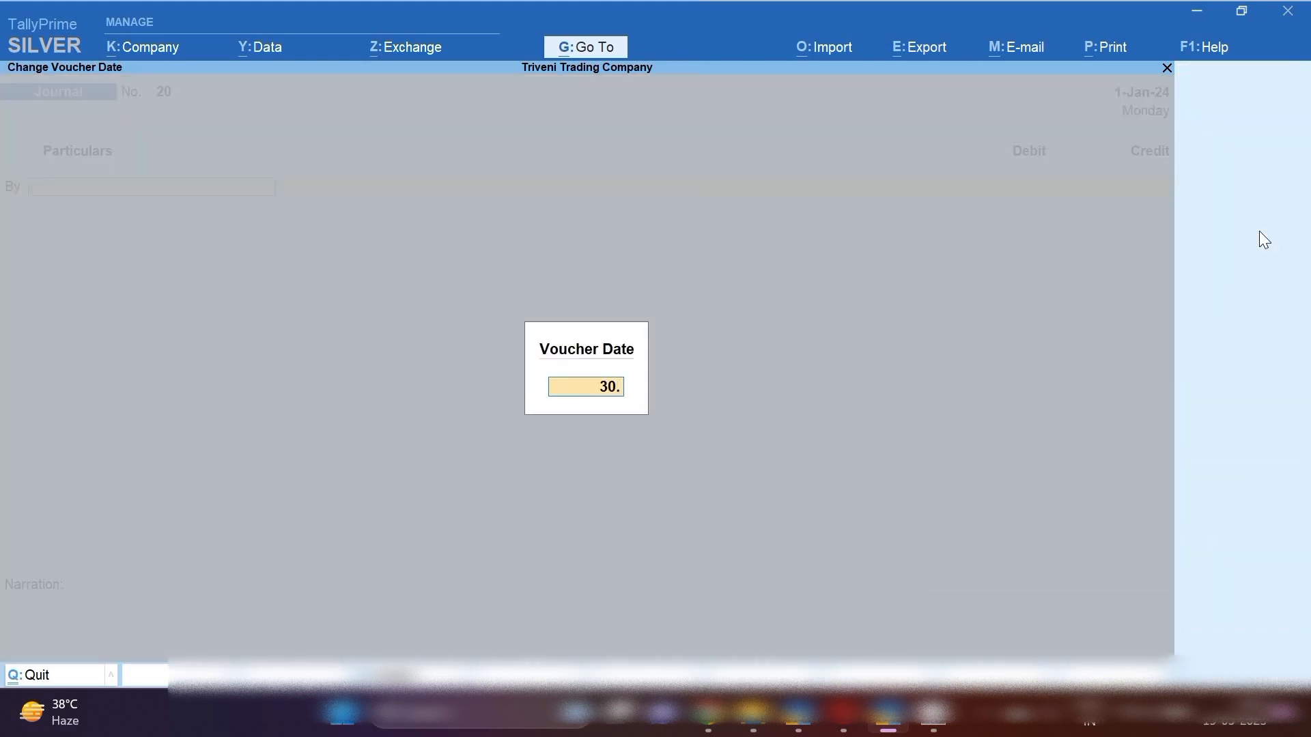
type("4")
key("Return")
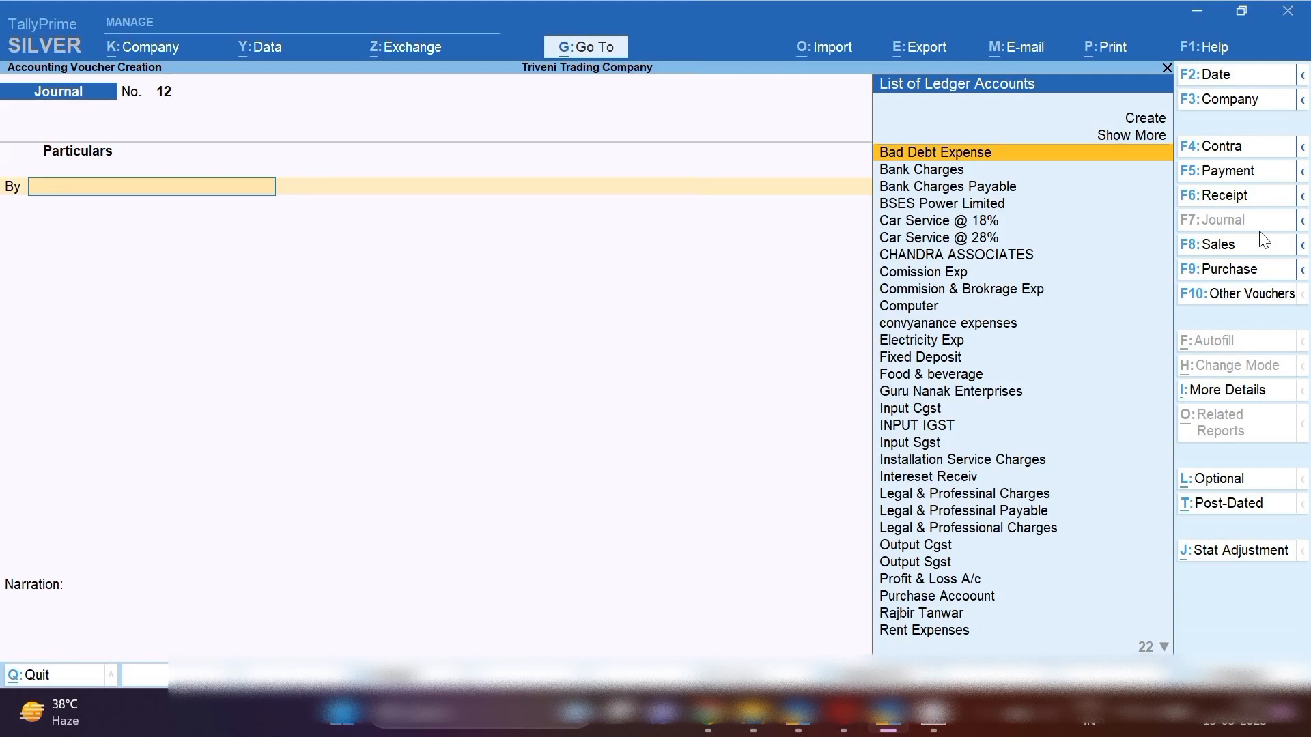
Debit the Output Cgst ledger with 56,223.75 on the voucher's first line.
type("OUT")
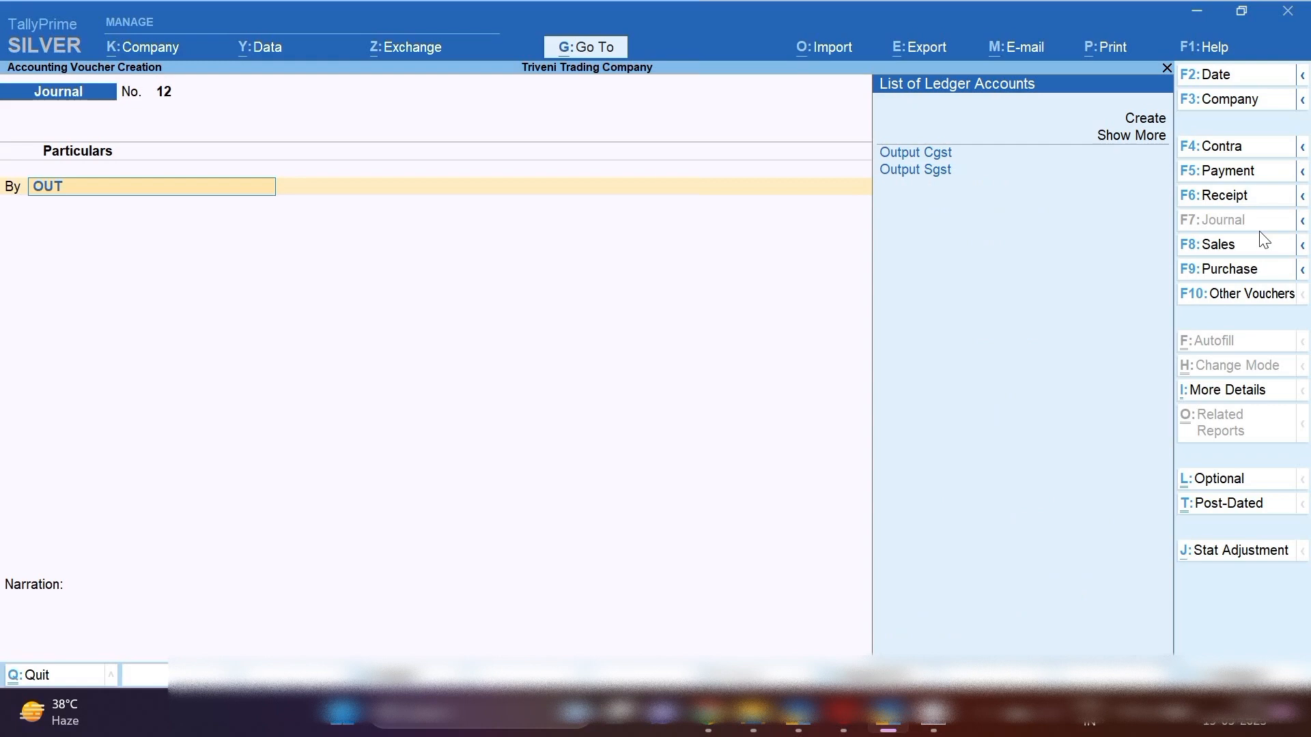
key("Down")
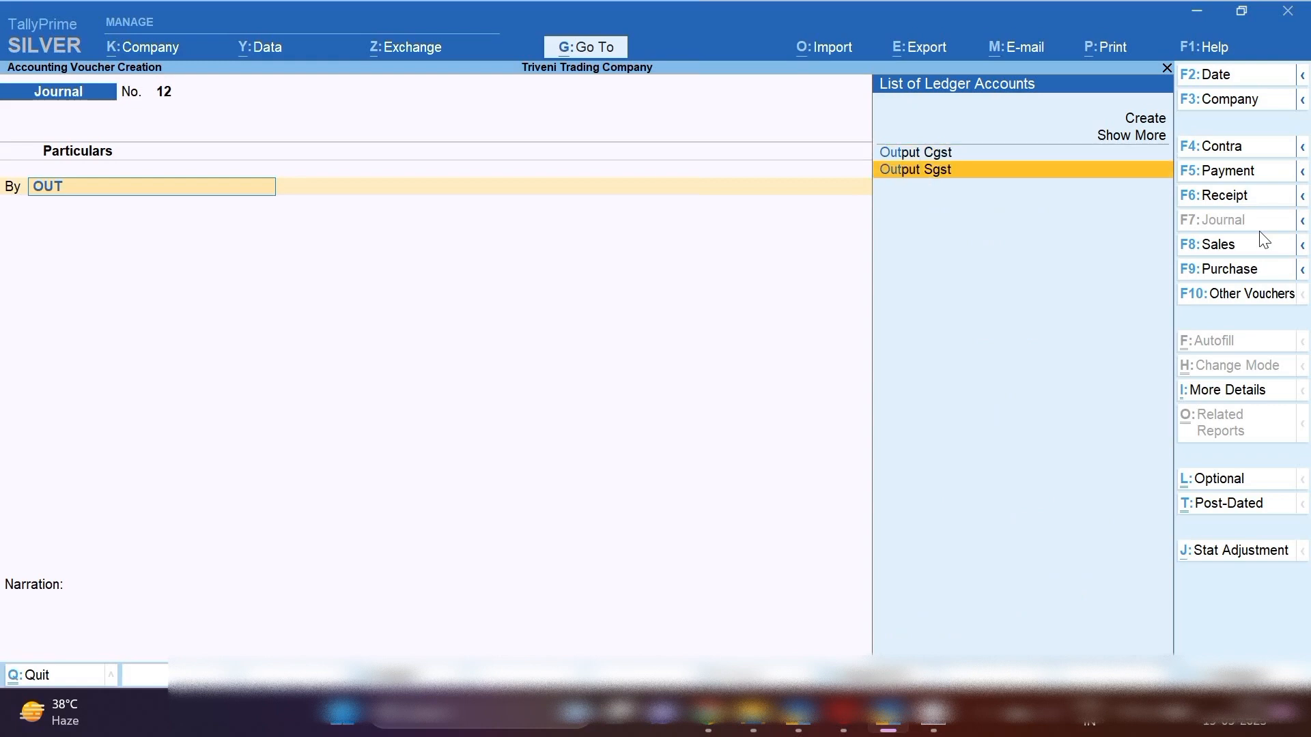
key("Up")
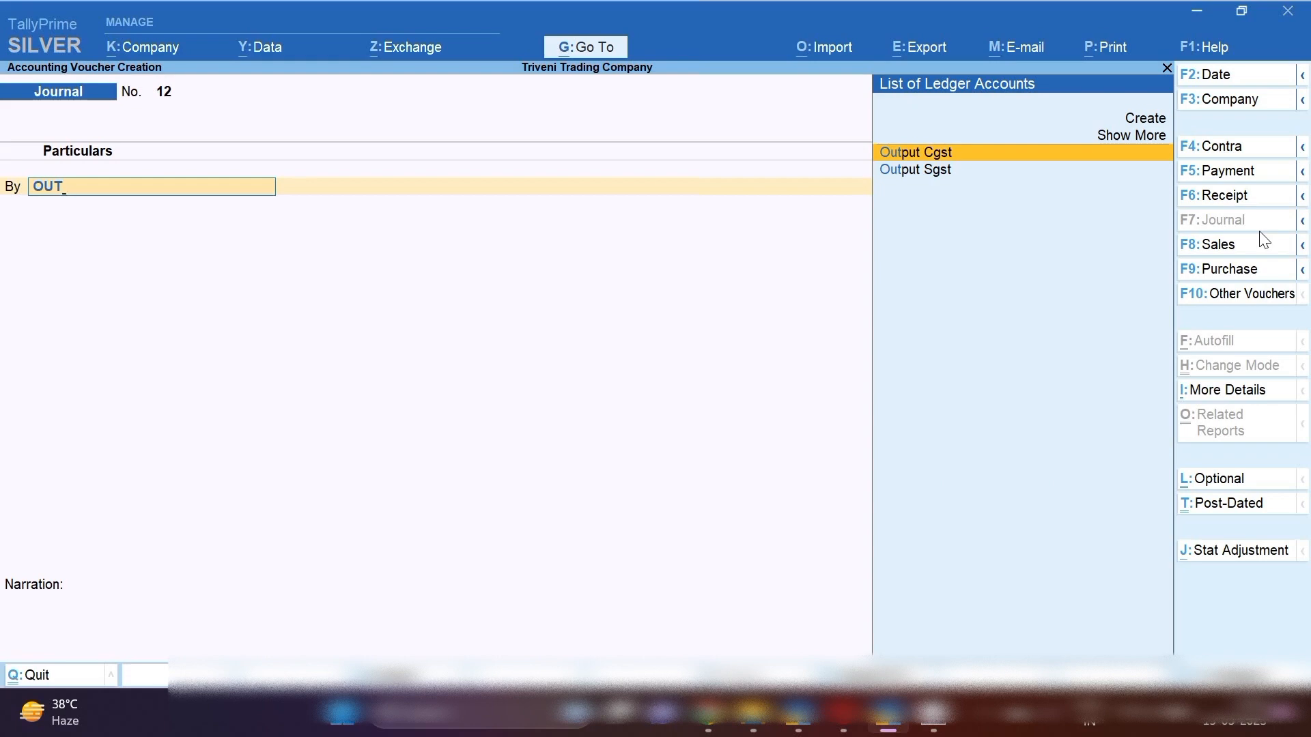
key("Return")
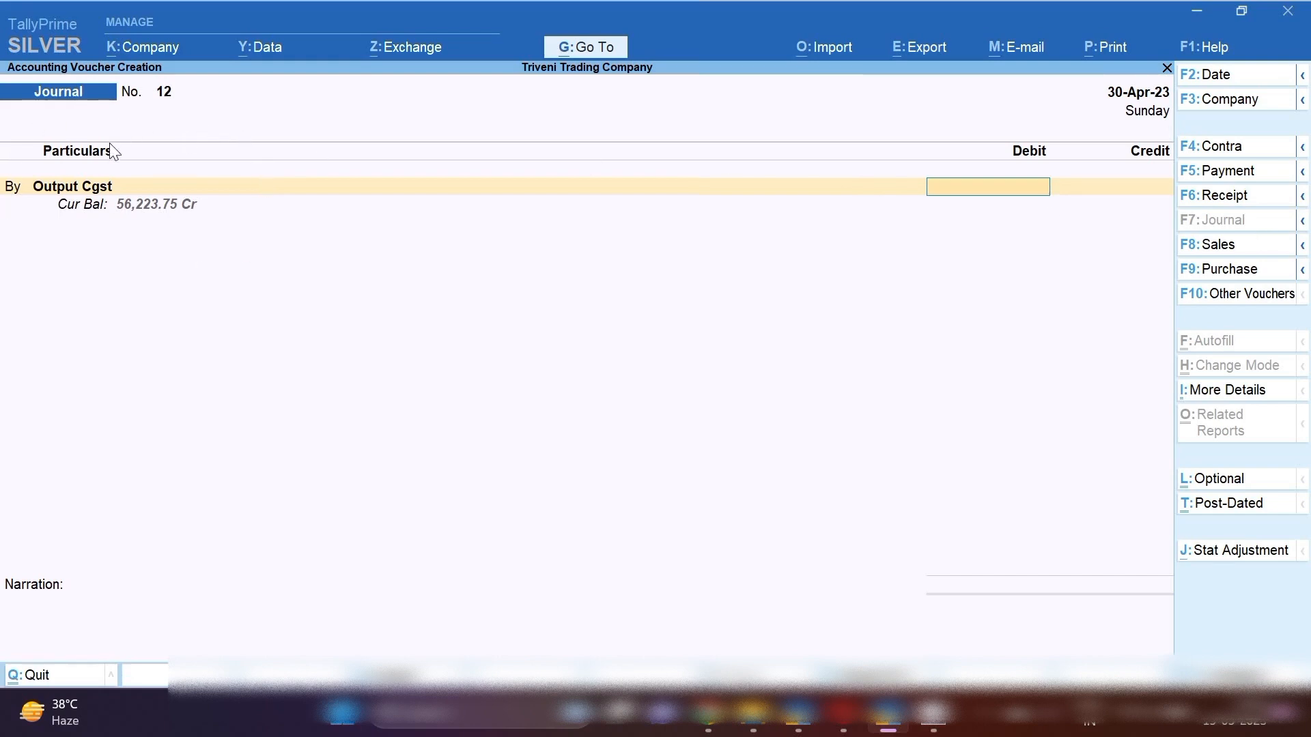
type("56,223.75")
key("Return")
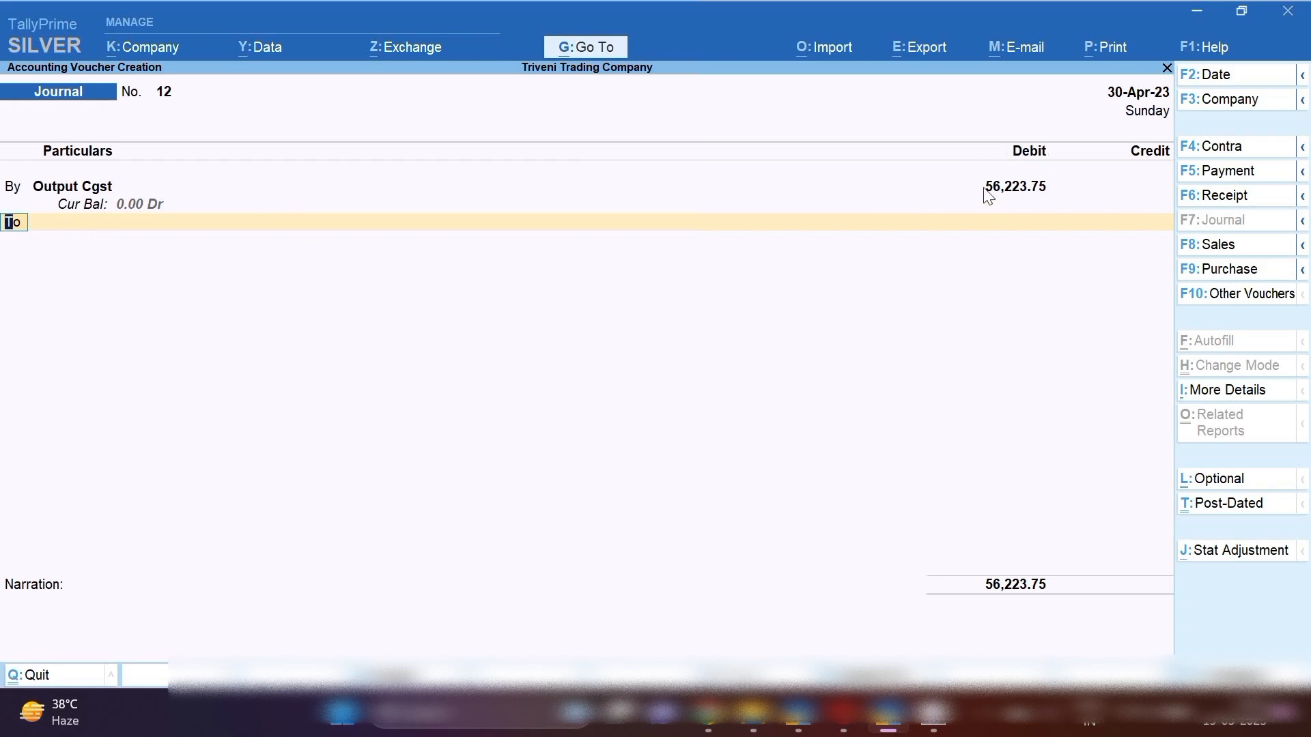
Add a second debit line for the Output Sgst ledger with 56,223.75.
type("B")
key("Return")
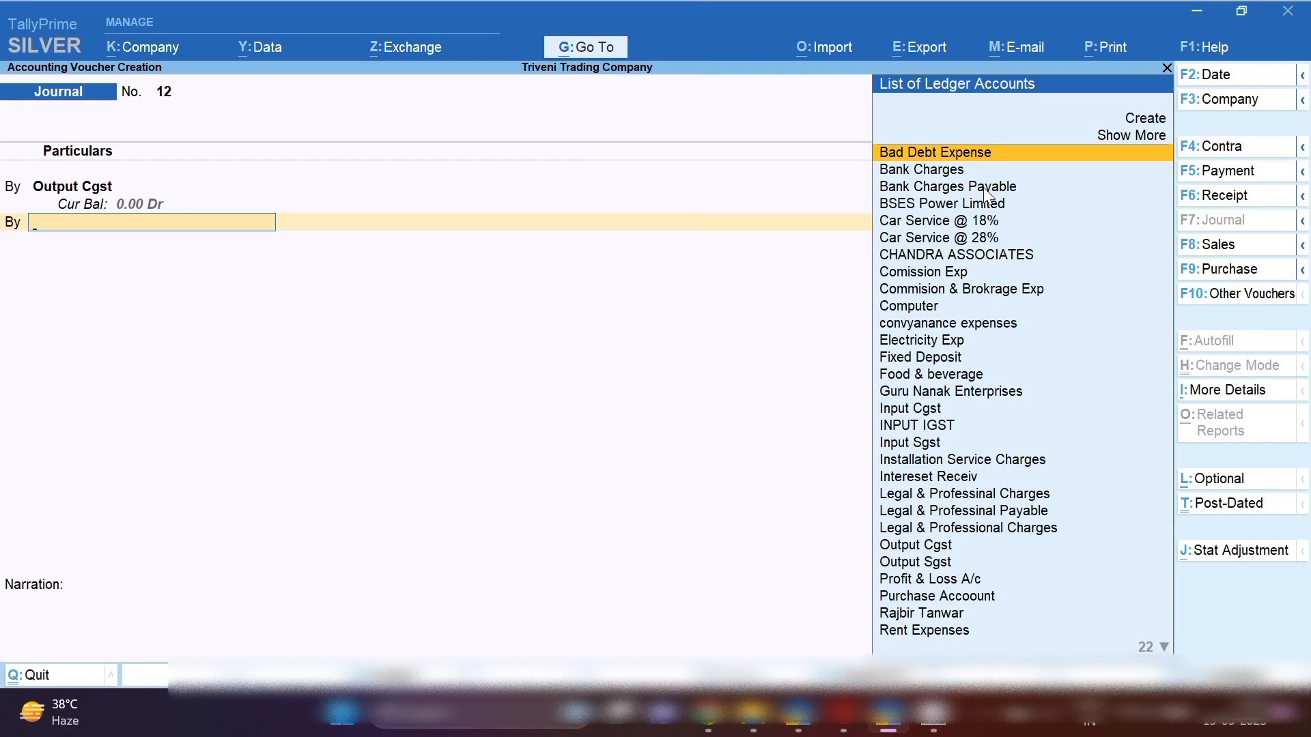
type("SGS")
key("Down")
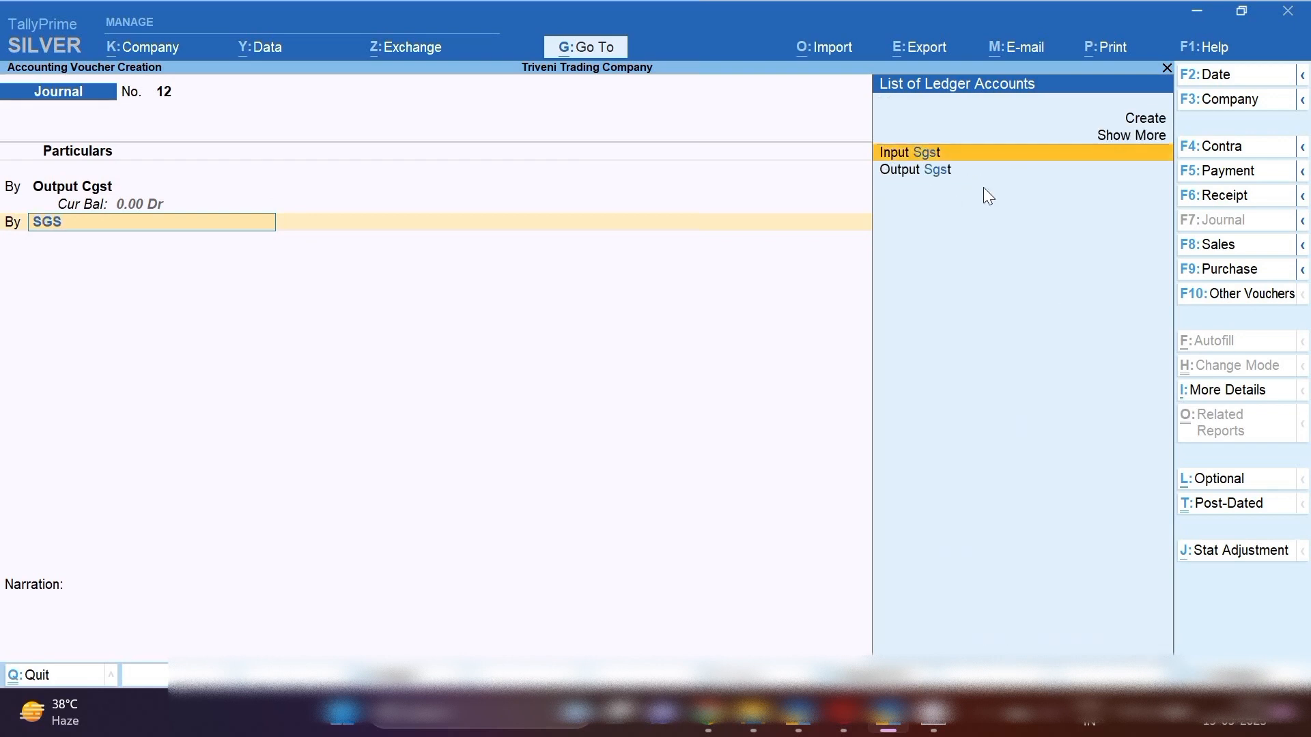
key("Down")
key("Return")
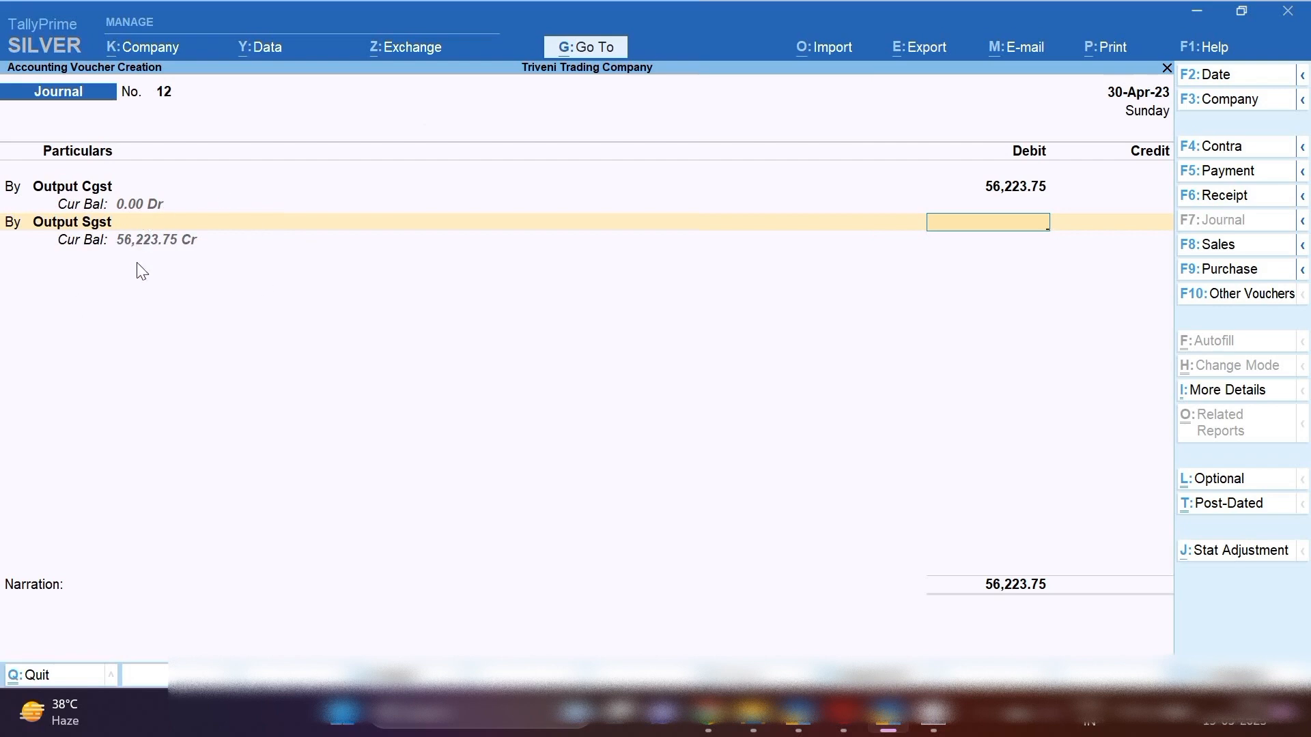
type("56223.75")
key("Return")
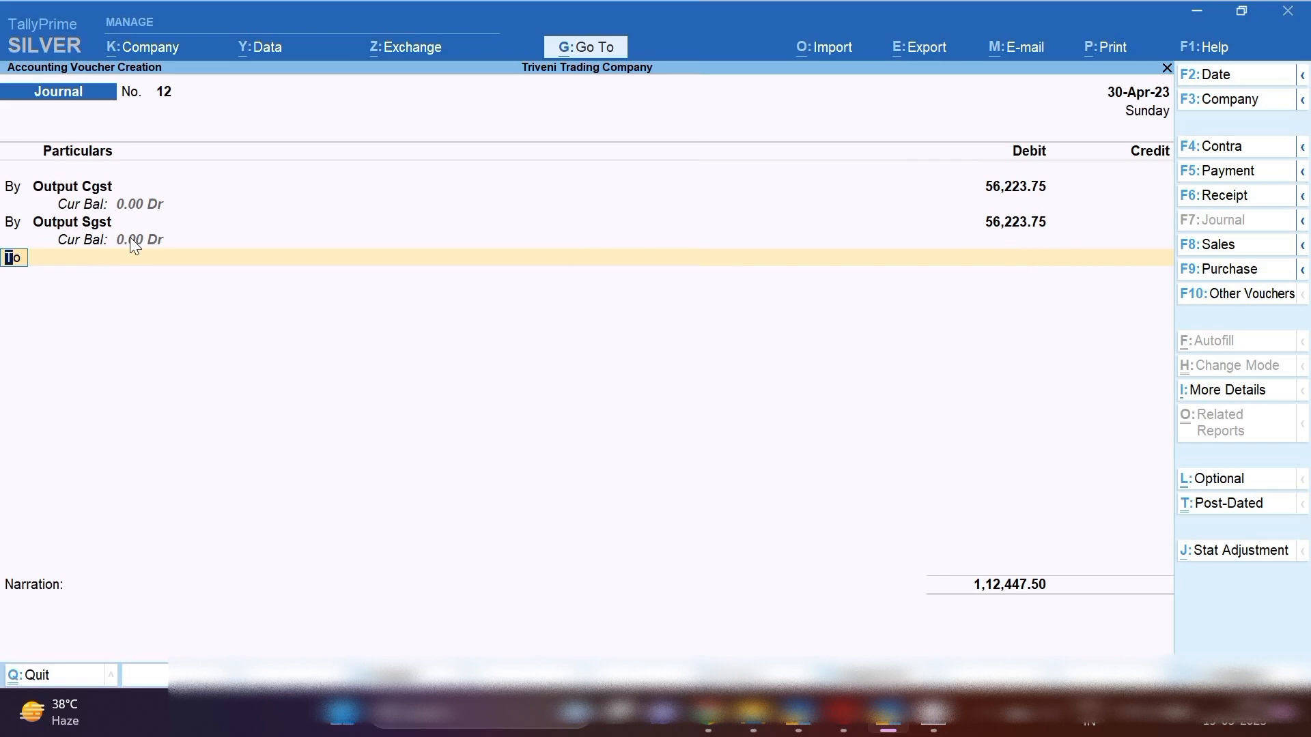
Add a credit line for the Input Cgst ledger with 56,223.75.
key("Return")
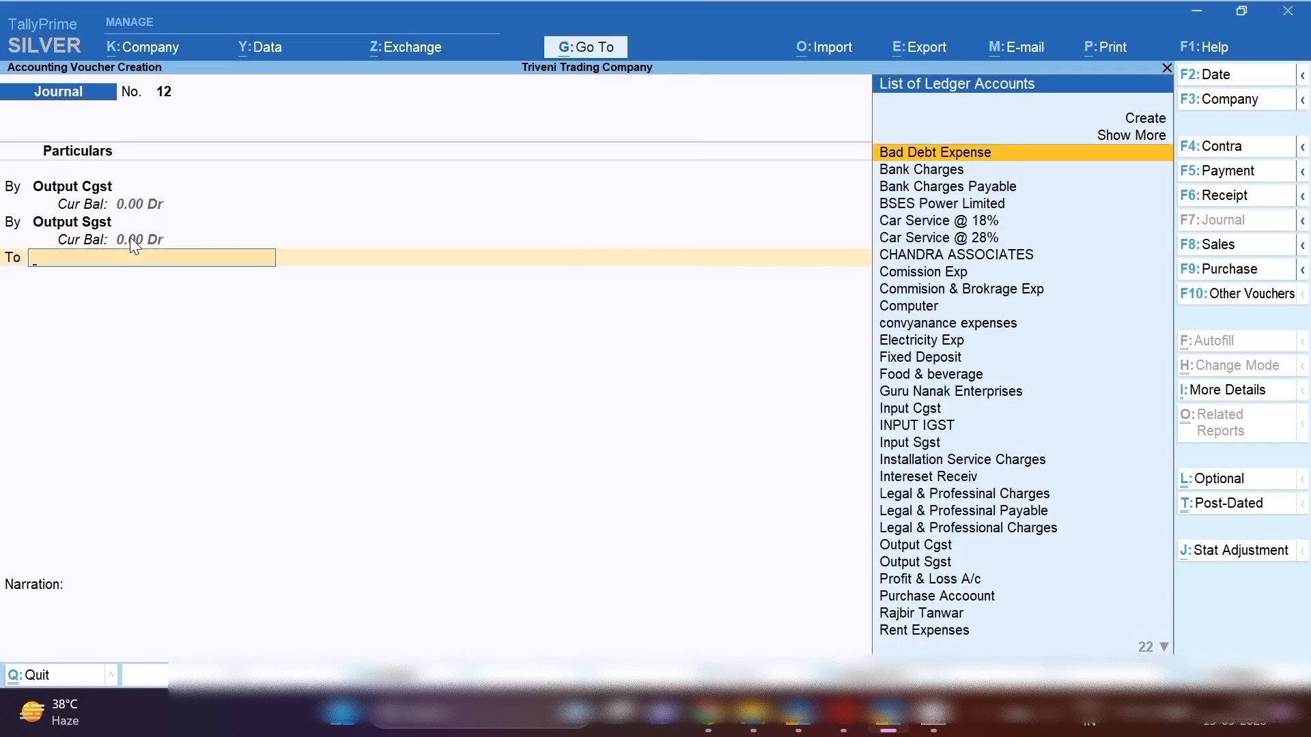
type("CGS")
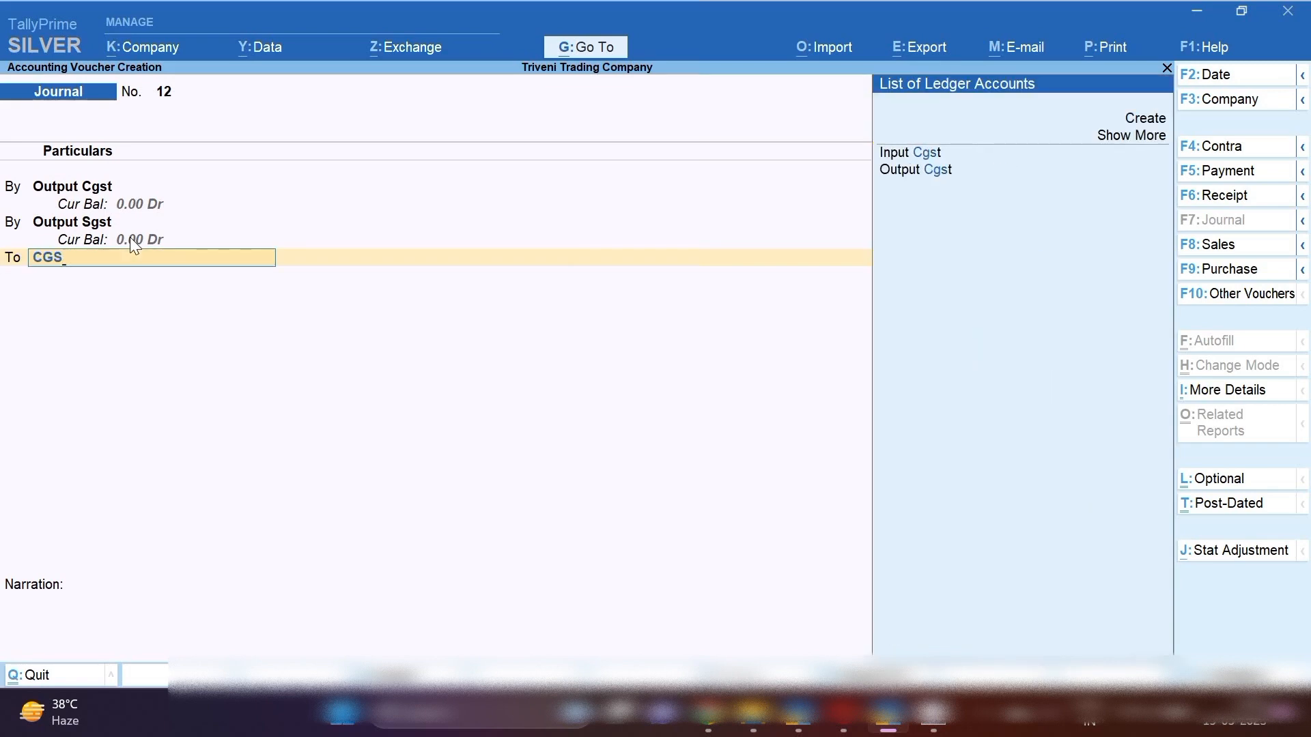
key("Down")
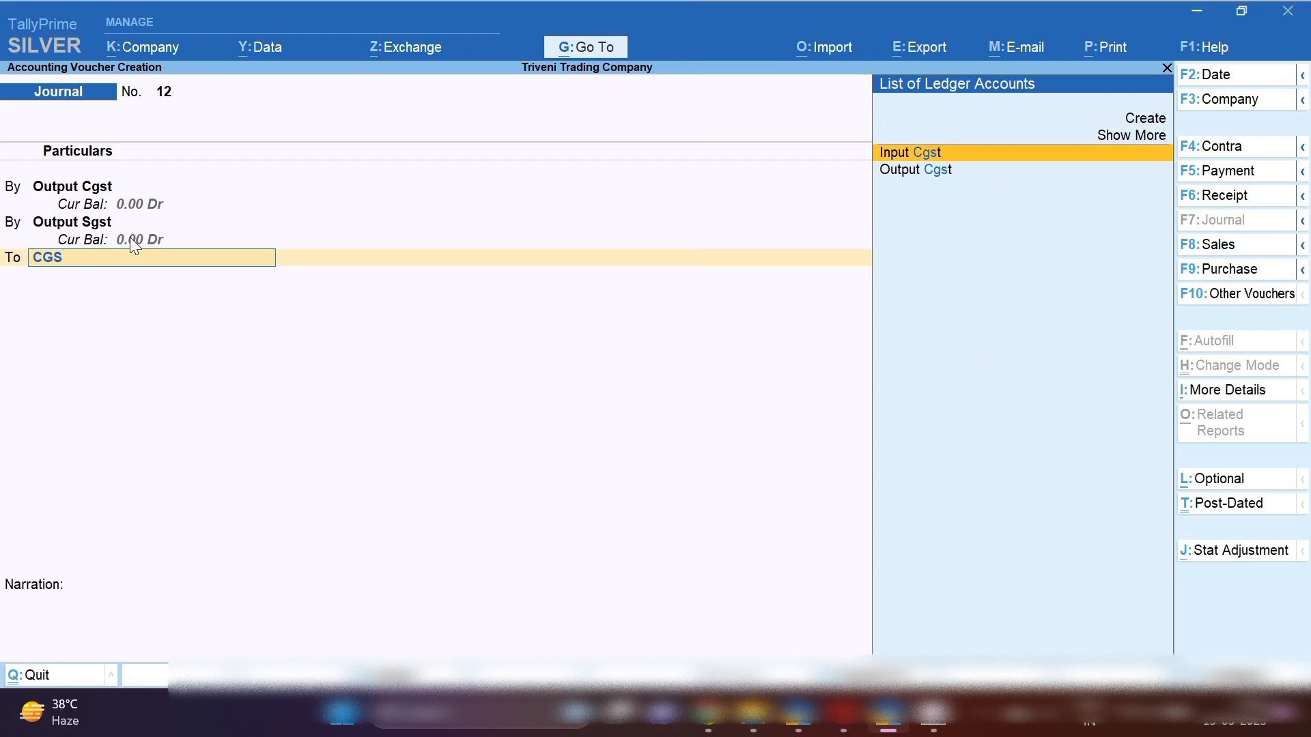
key("Return")
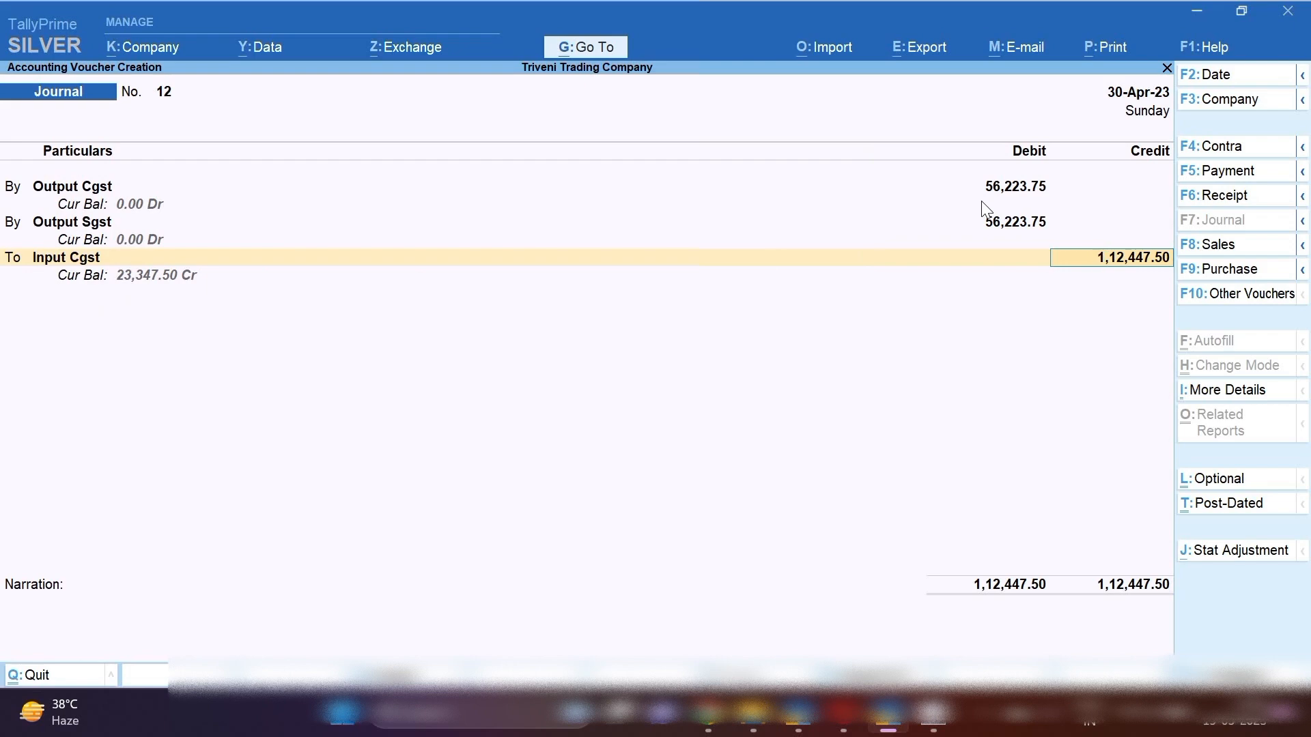
type("56223.75")
key("Return")
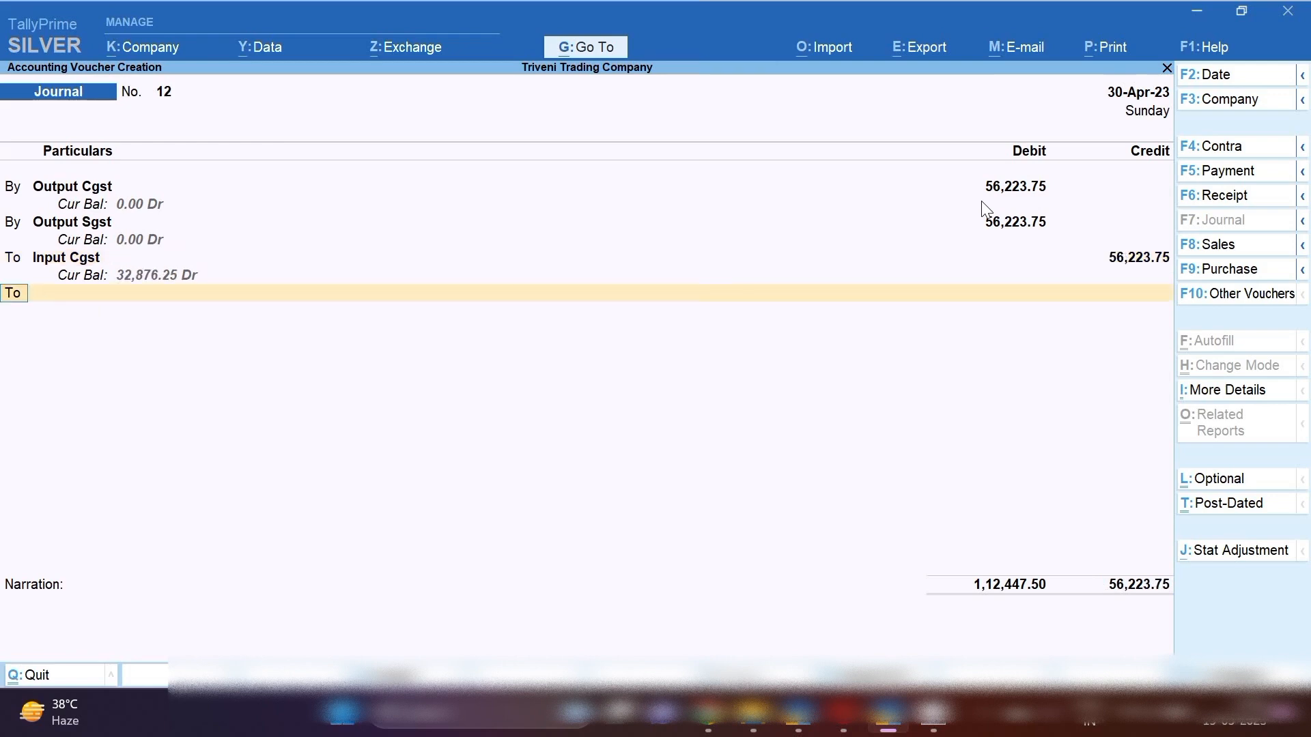
Add a credit line for the Input Sgst ledger, accepting the amount 56,223.75.
key("Return")
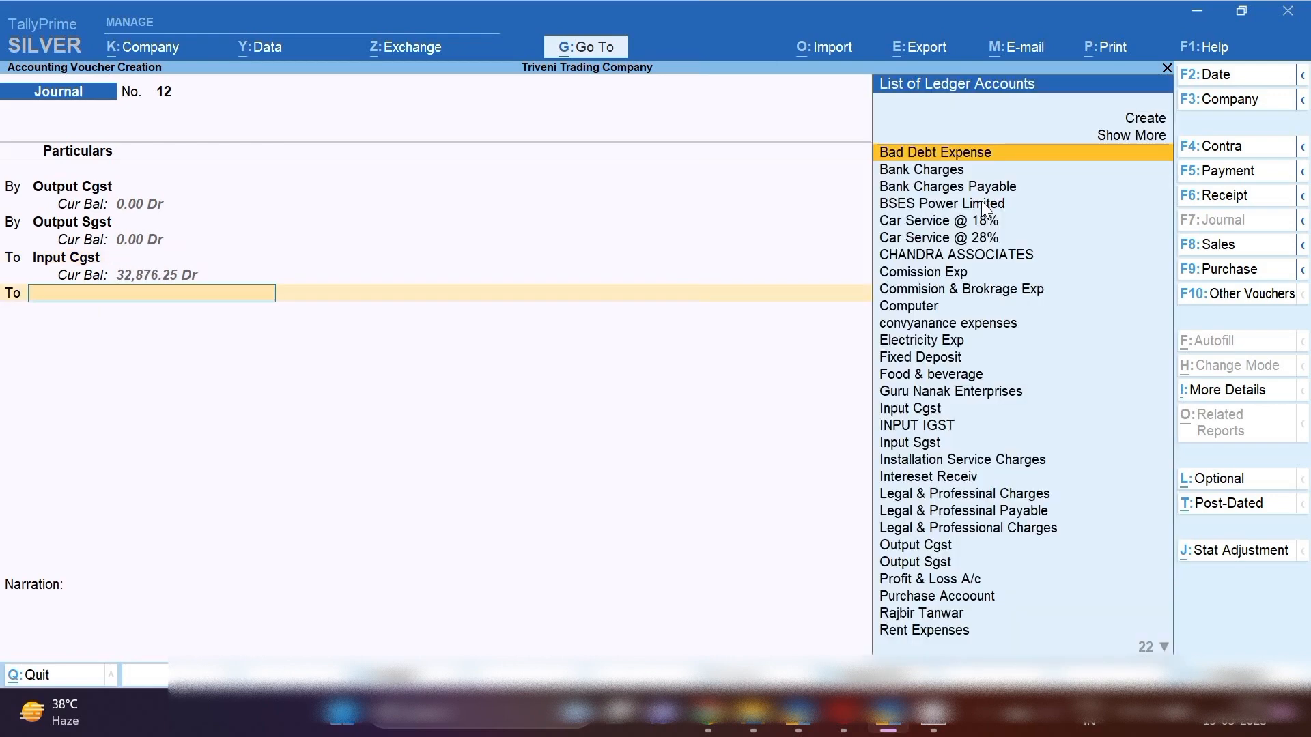
type("SGS")
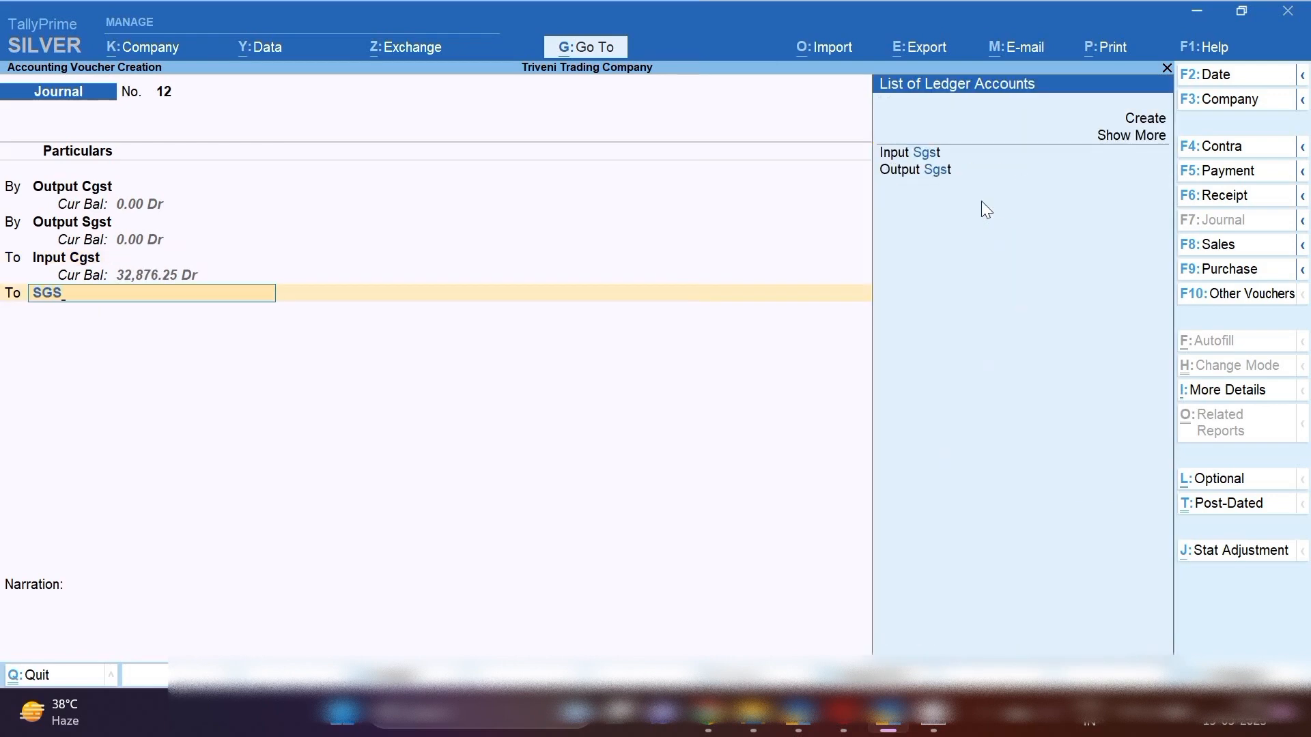
key("Down")
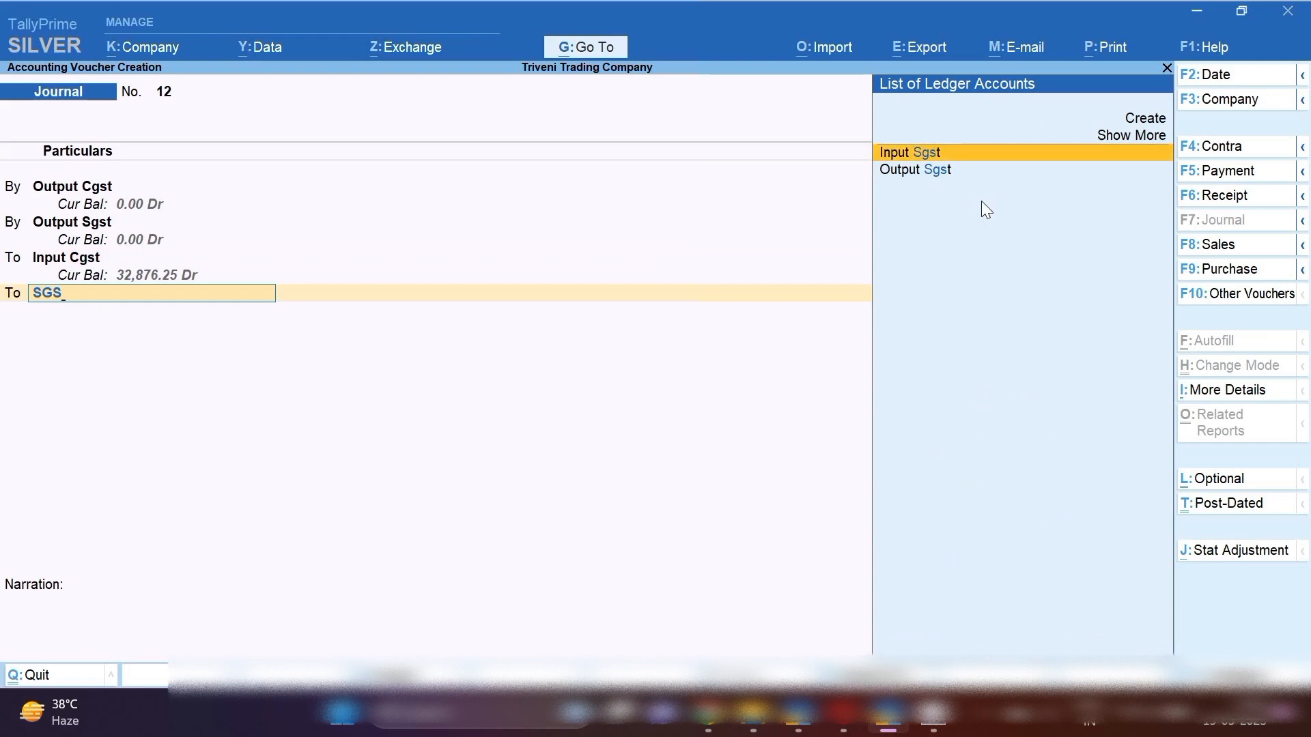
key("Return")
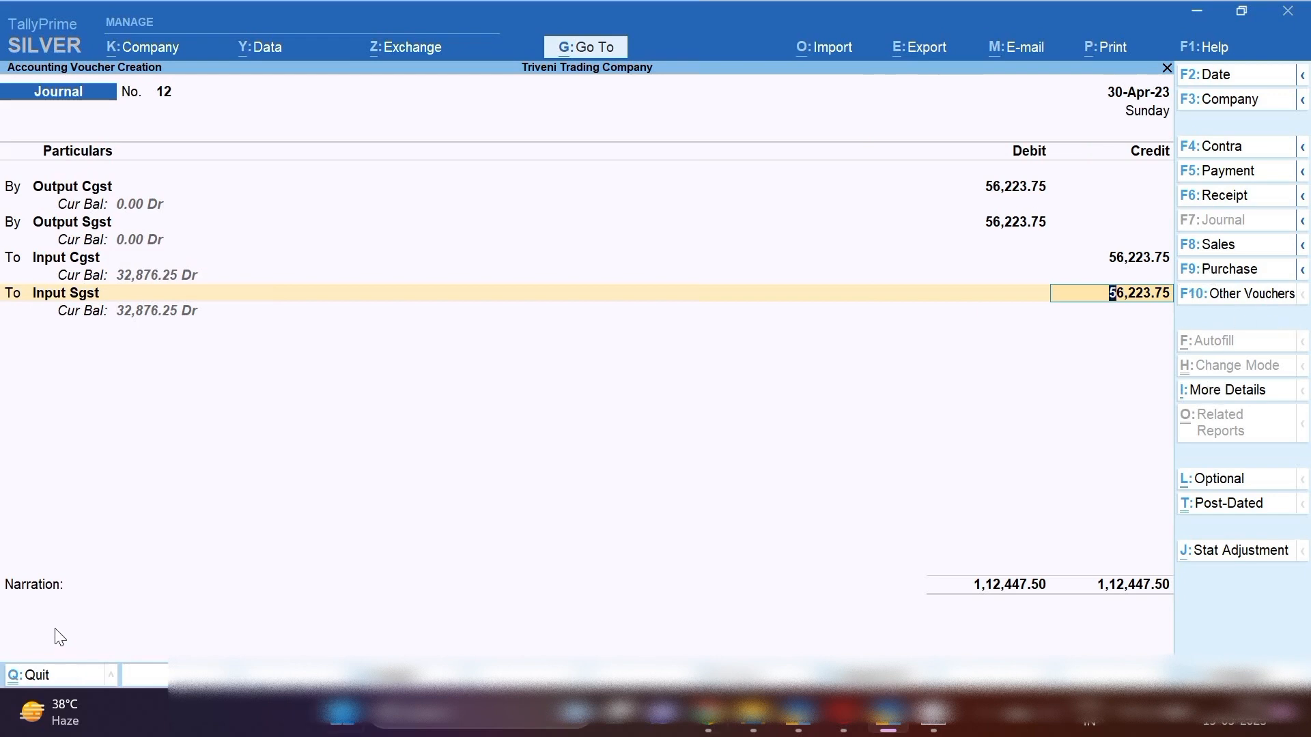
key("Return")
Enter the narration "GST ADJUSTMENT ENTRY FOR THE MONTH OF APRIL" and save the journal voucher.
type("GST")
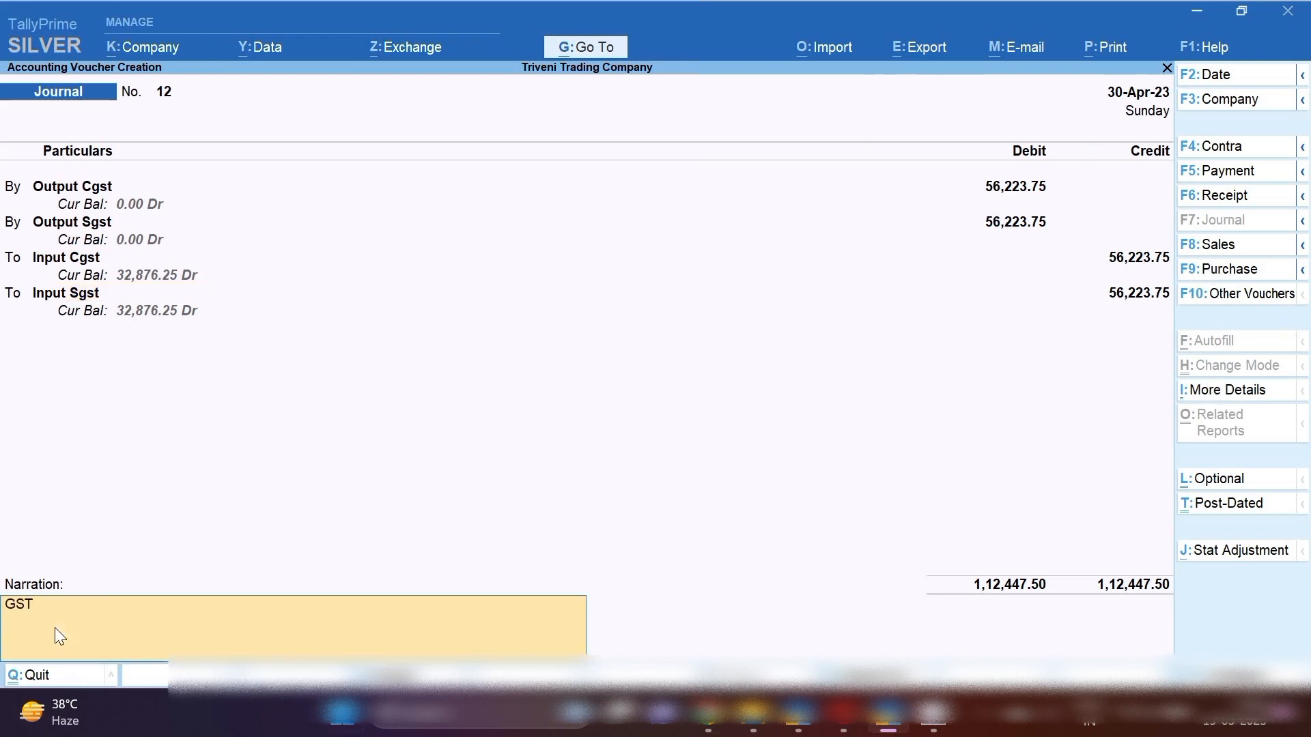
type(" ADJUSTMENT ENTRY FOR TH")
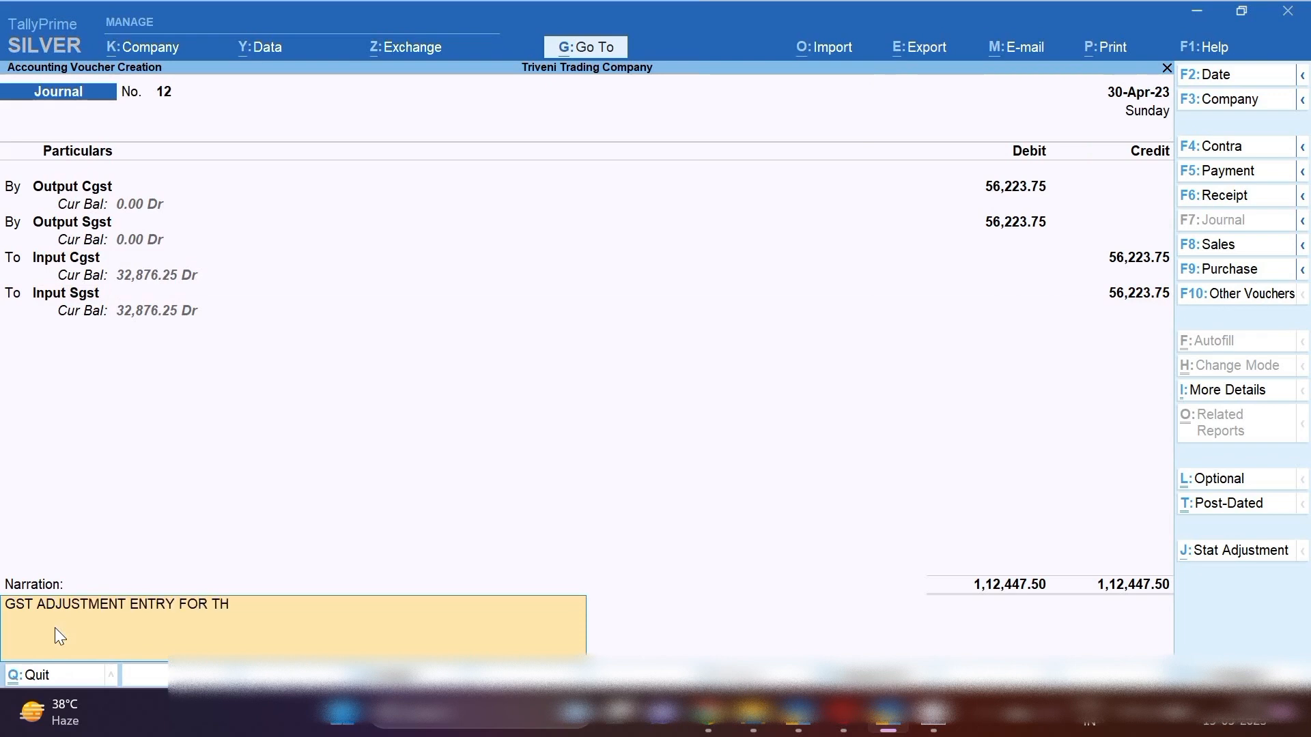
type("E MONTH OF APRIL")
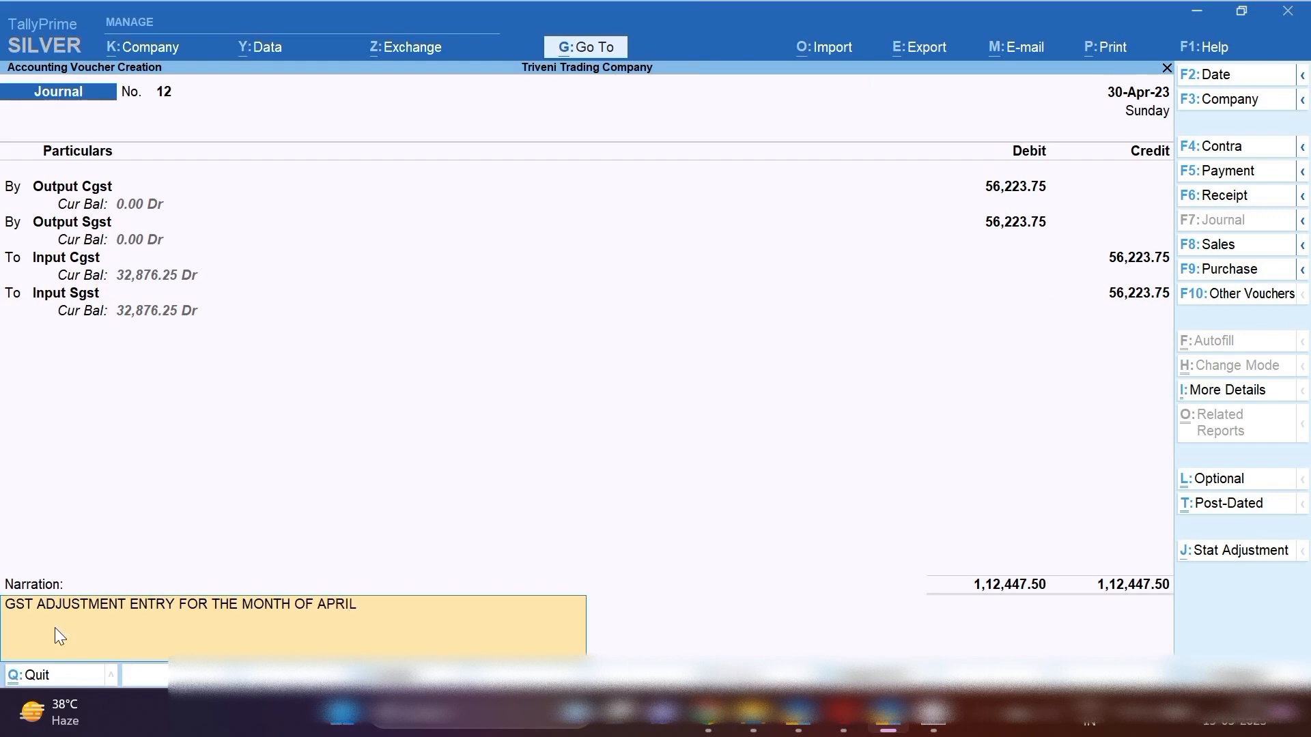
key("ctrl+a")
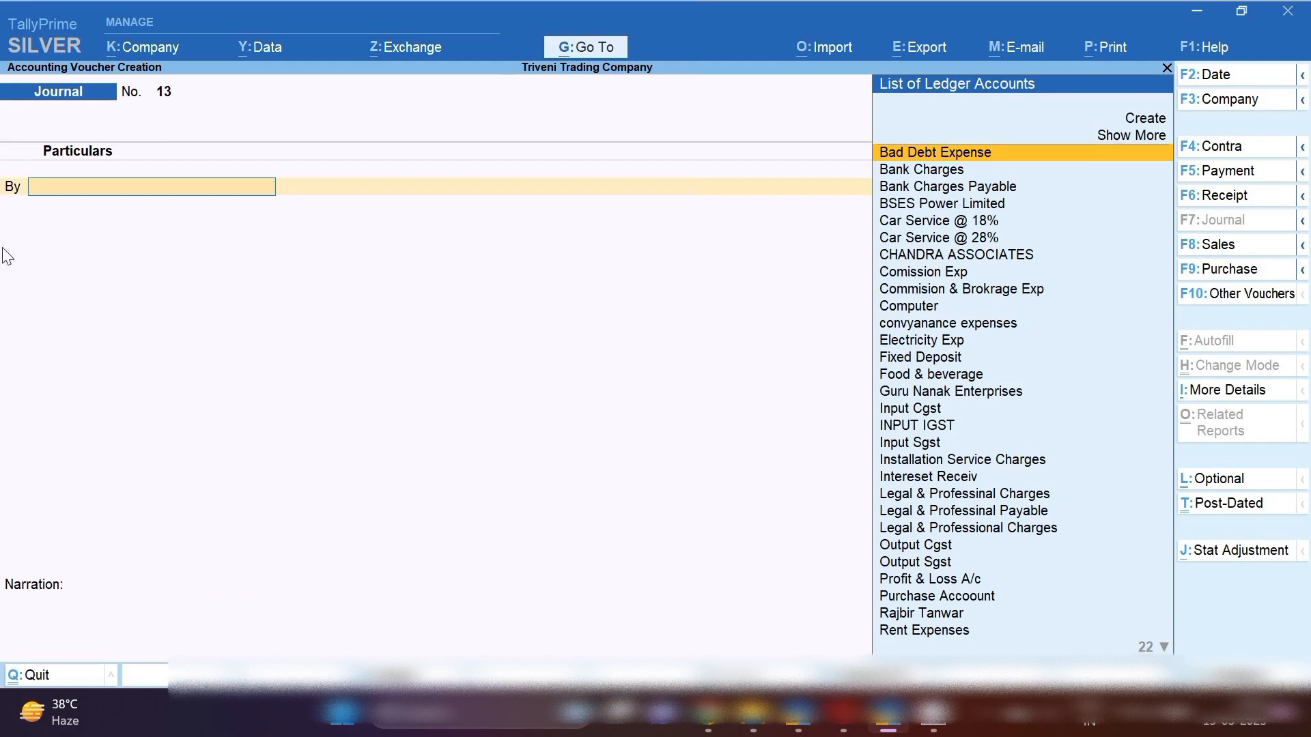
Check the Input Cgst and Input Sgst balances in the Balance Sheet under Current Liabilities, Duties & Taxes.
left_click(588, 49)
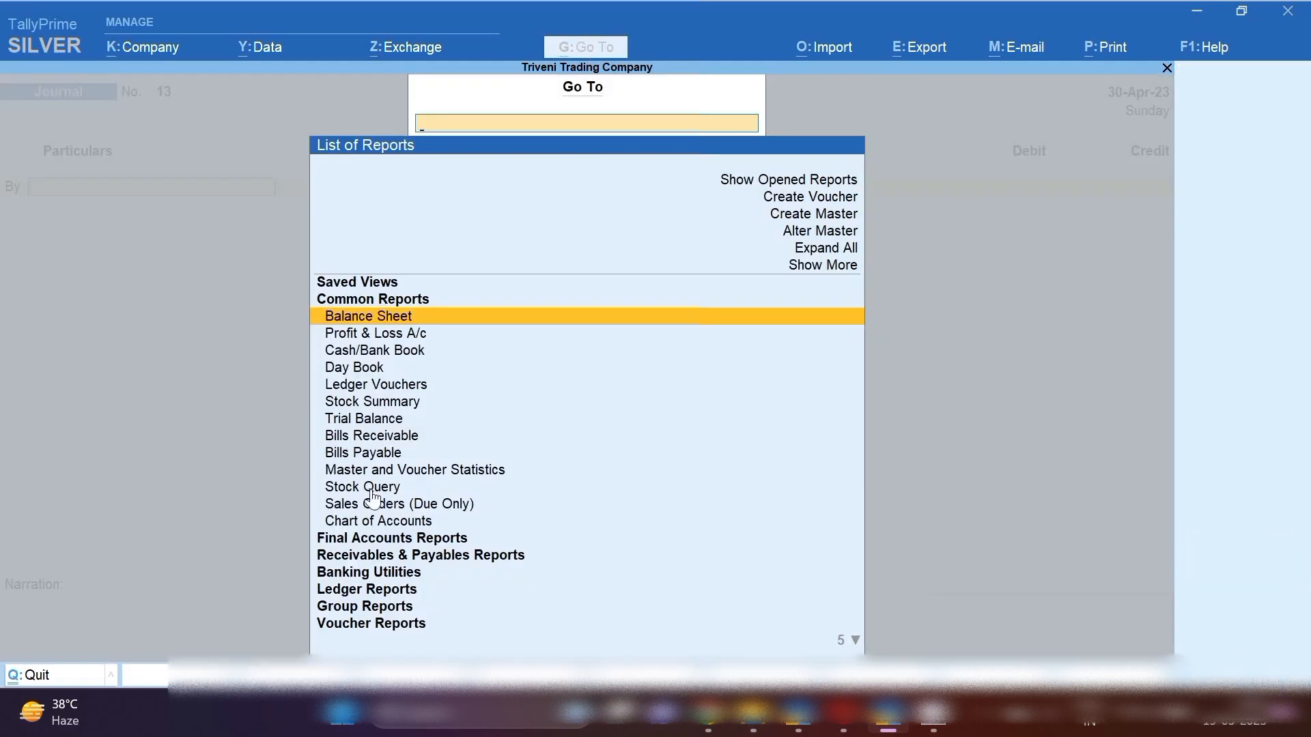
key("Return")
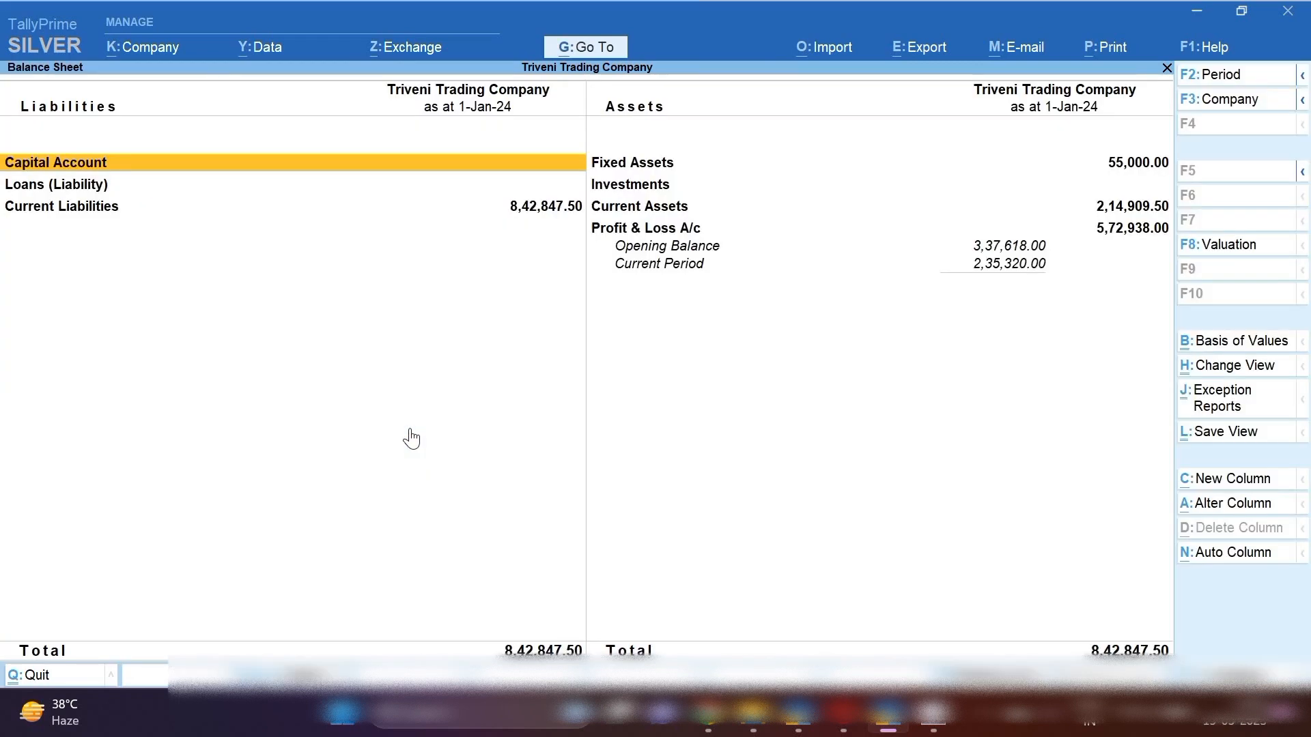
key("Down")
key("Down")
key("Return")
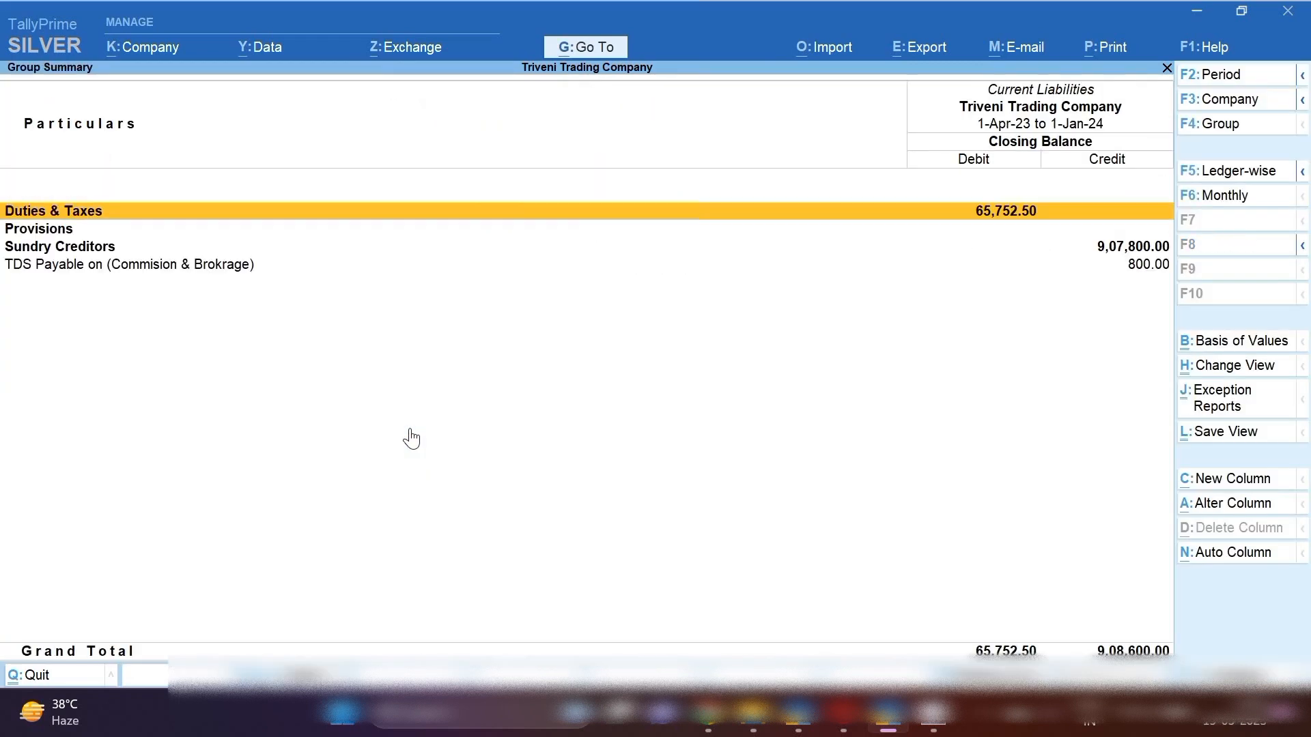
key("Return")
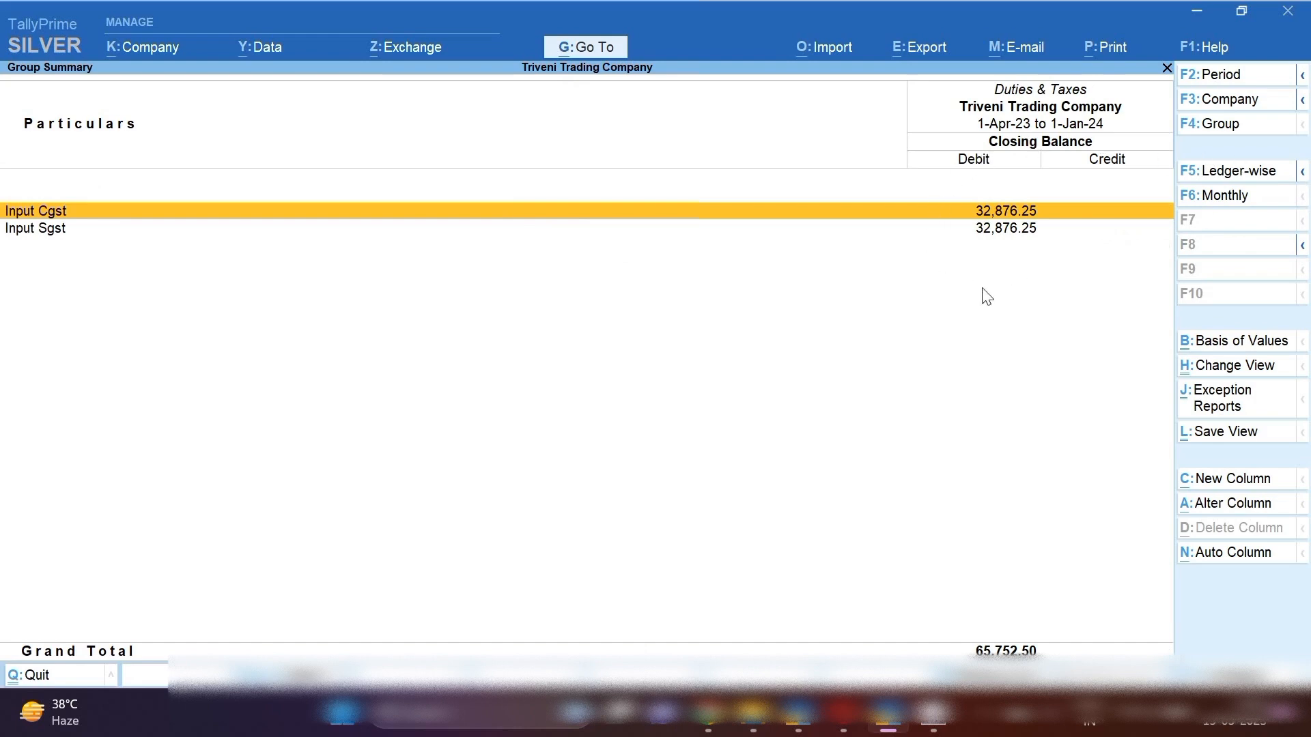
key("space")
key("Down")
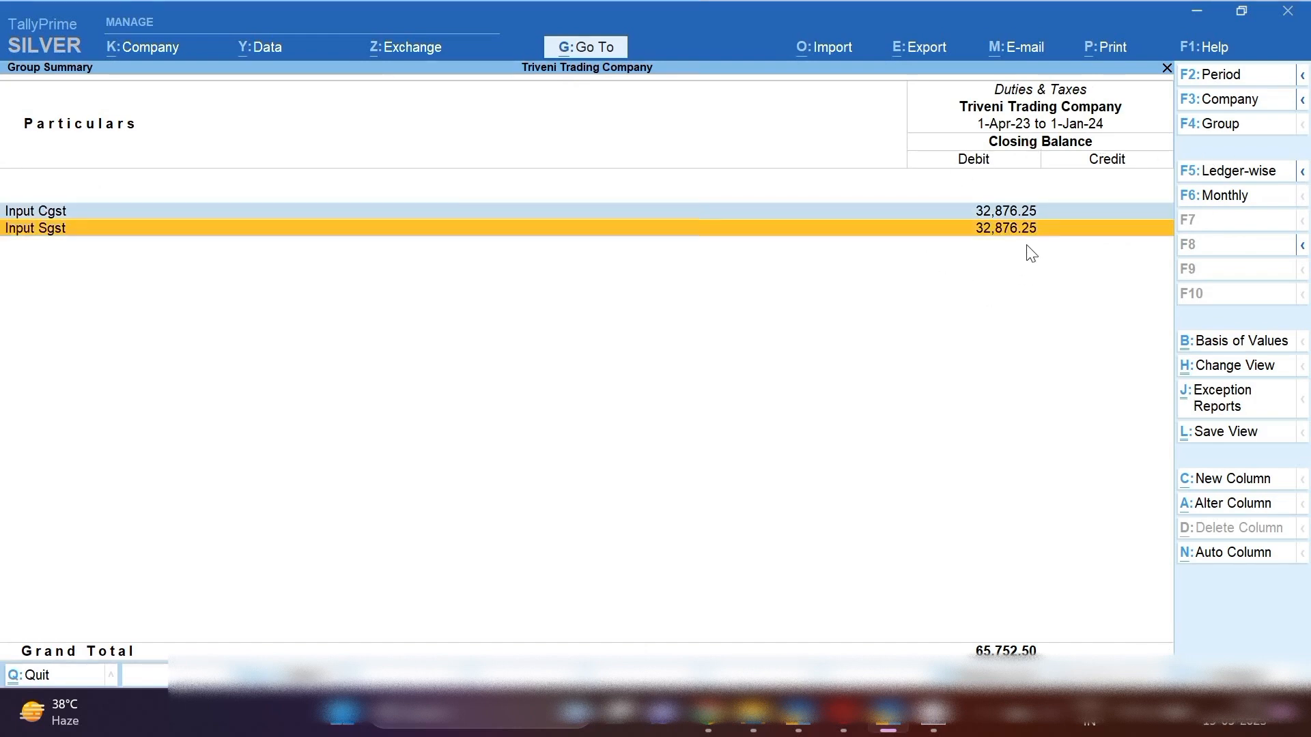
key("space")
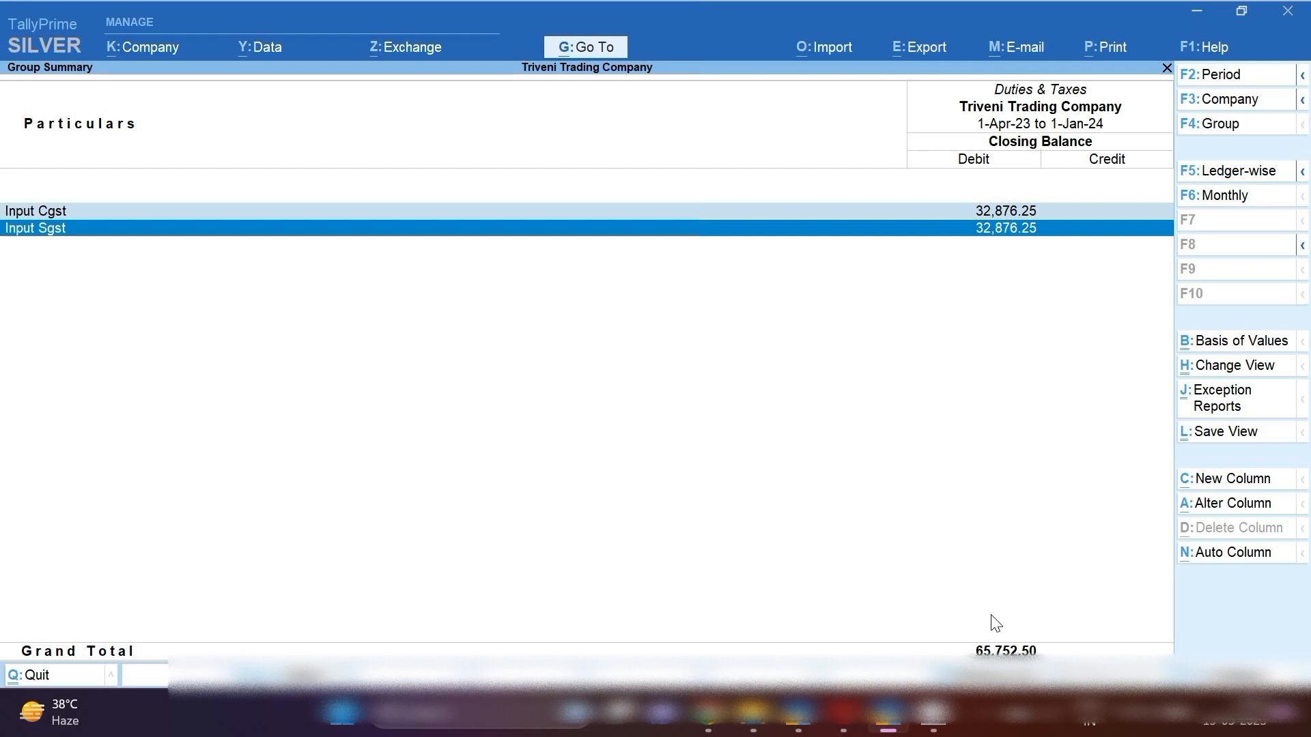
Review the Input Sgst ledger's monthly summary and open its vouchers for April.
key("Return")
key("Return")
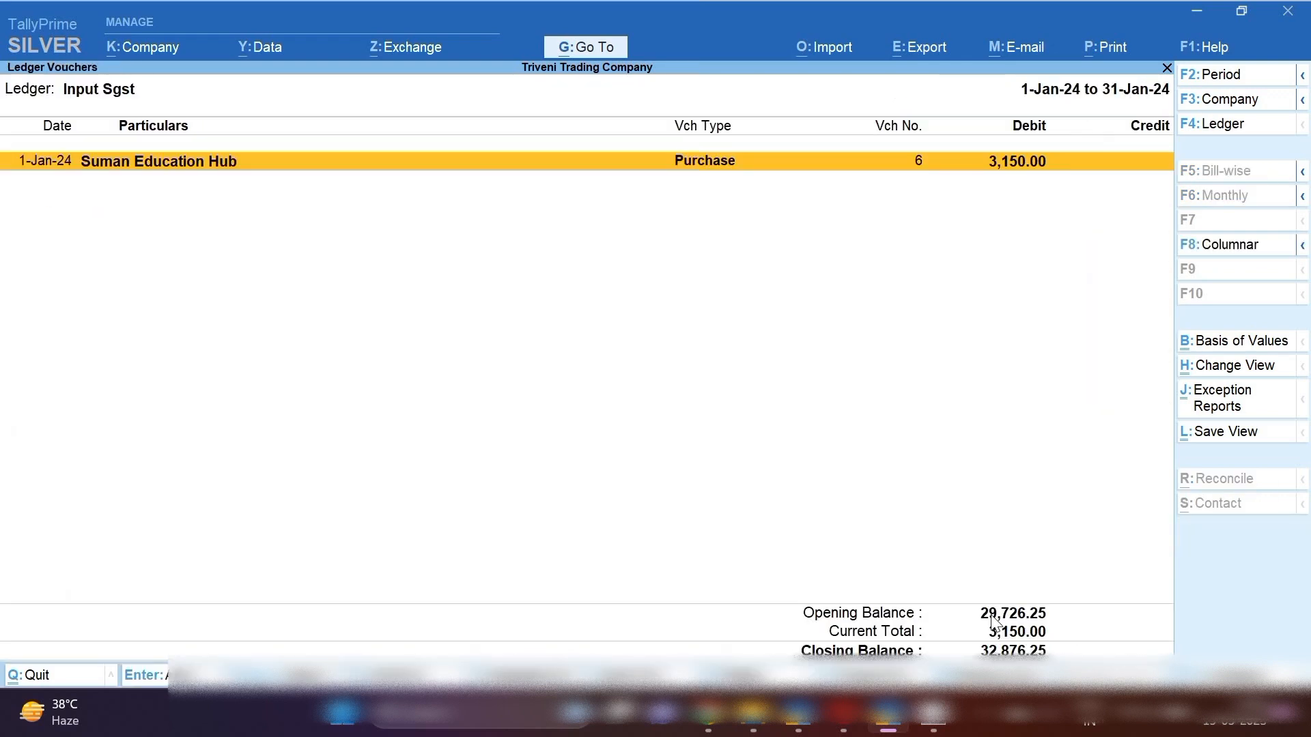
key("Escape")
key("Up")
key("Up")
key("Up")
key("Up")
key("Up")
key("Up")
key("Up")
key("Up")
key("Up")
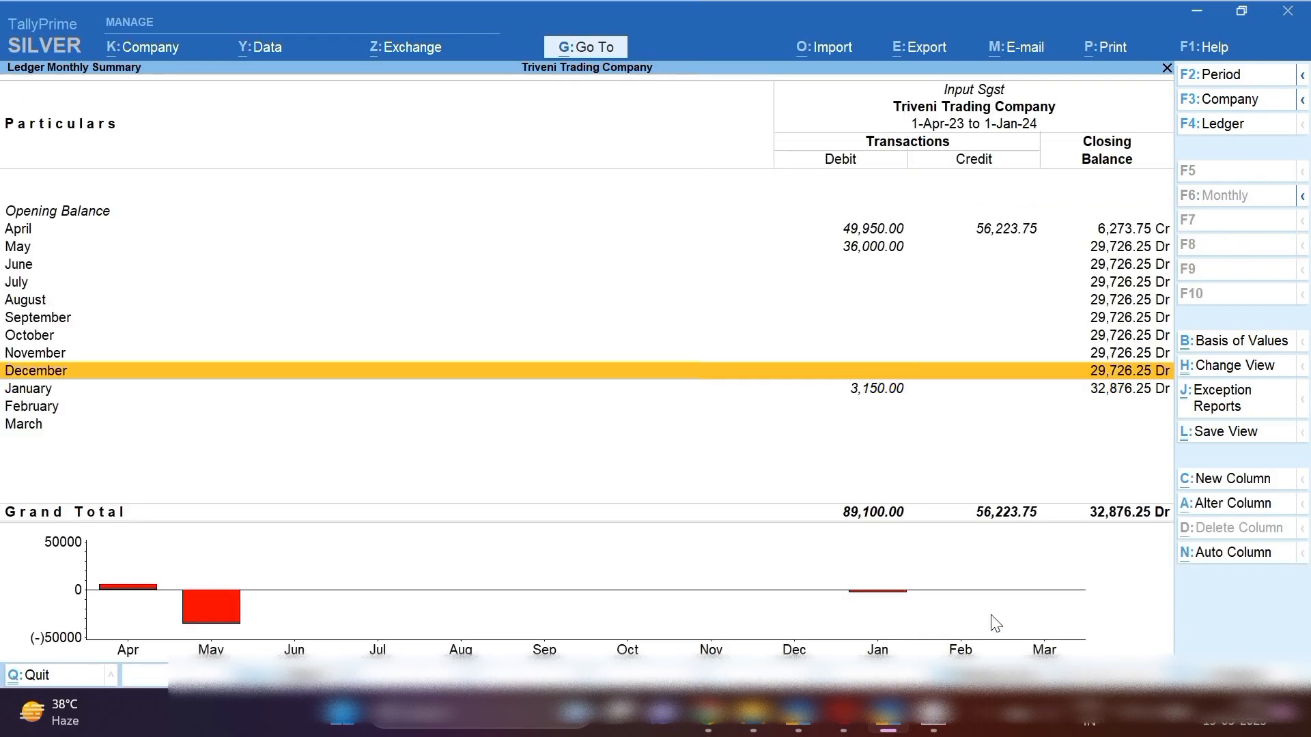
key("Down")
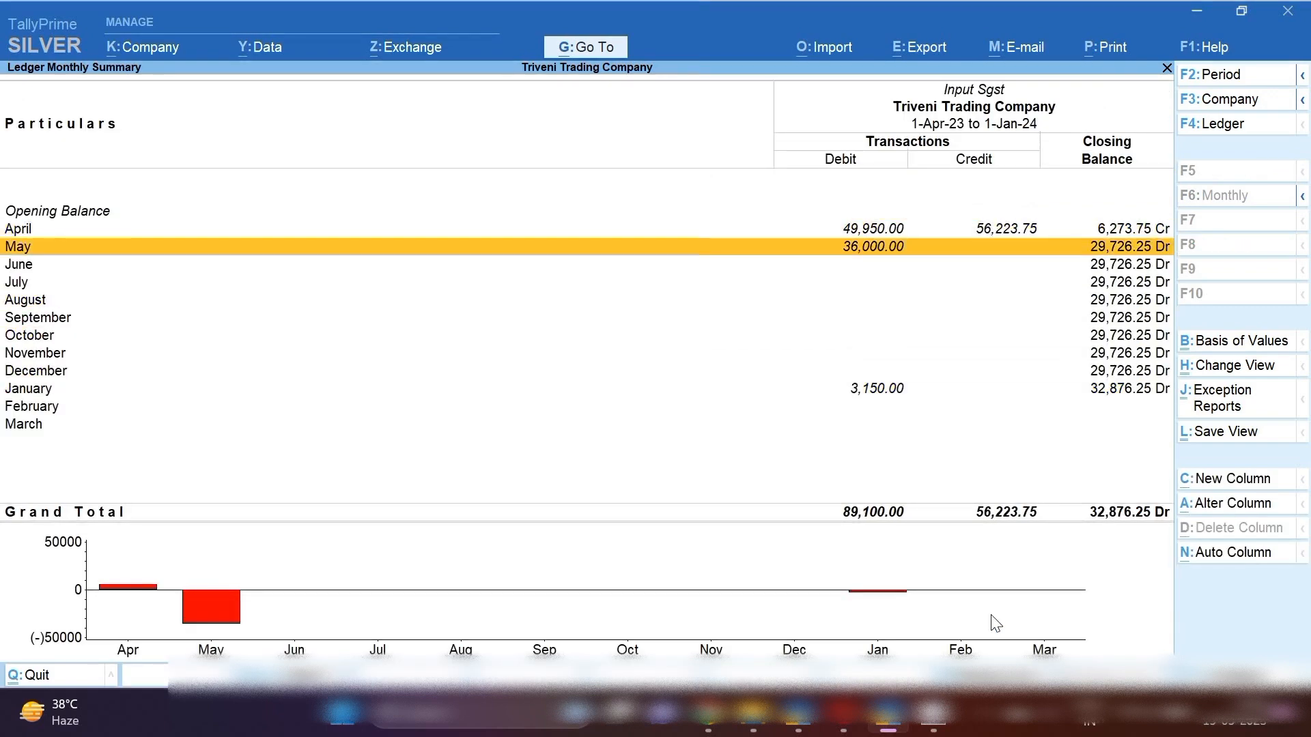
key("Up")
key("Return")
Open the 30-Apr-23 journal voucher no. 12 from the Input Sgst ledger and delete it.
key("Down")
key("Down")
key("Down")
key("Down")
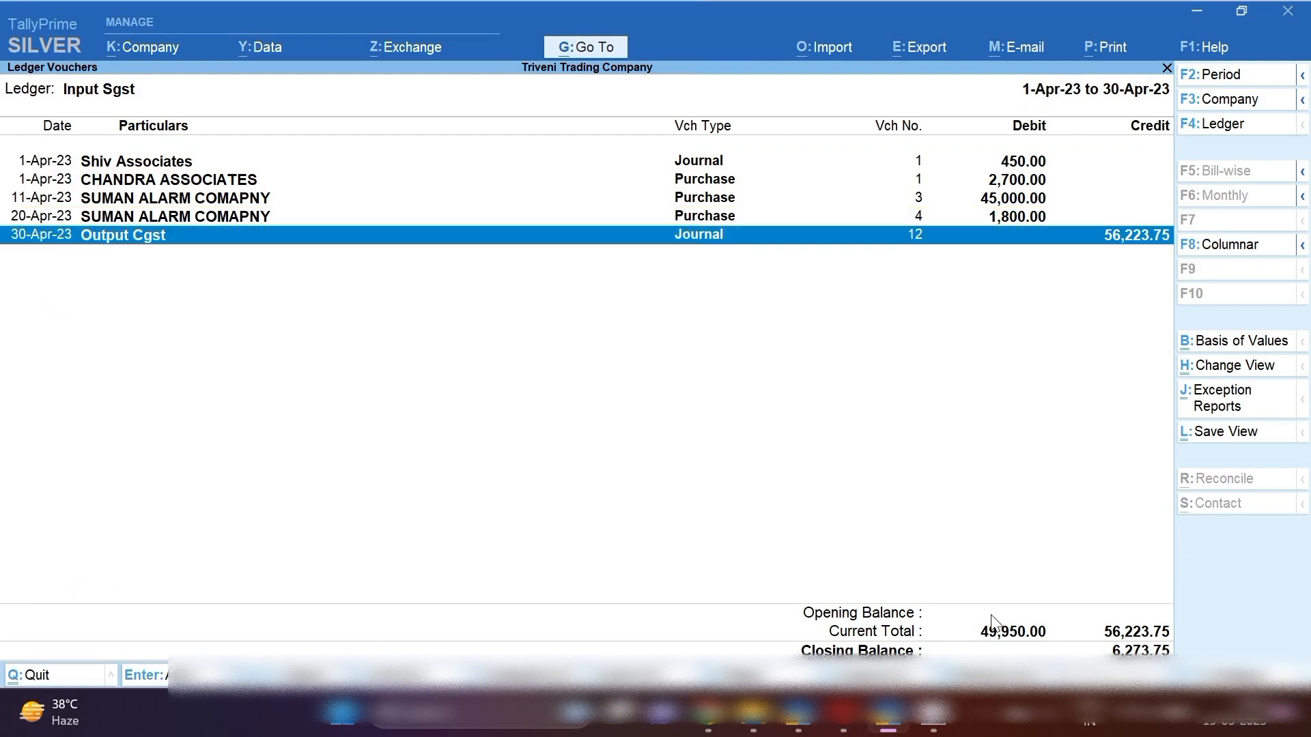
key("Return")
key("alt")
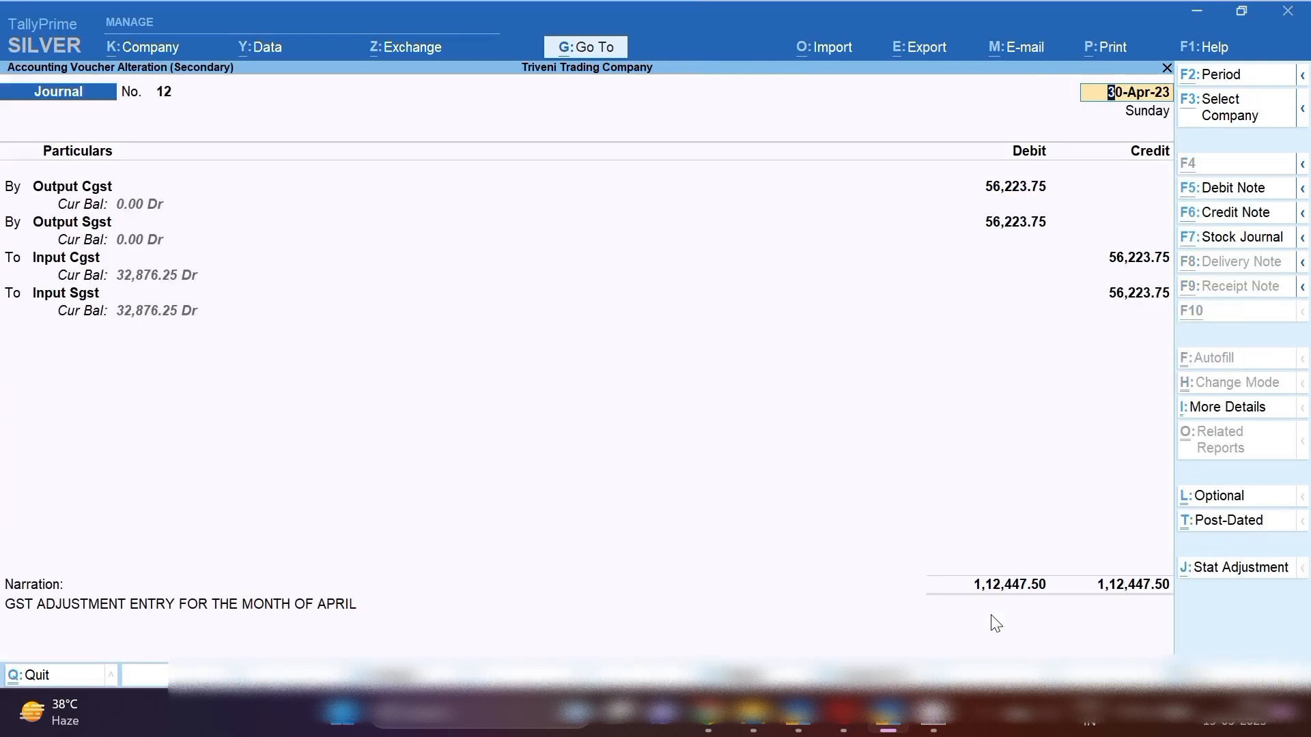
key("alt+d")
key("y")
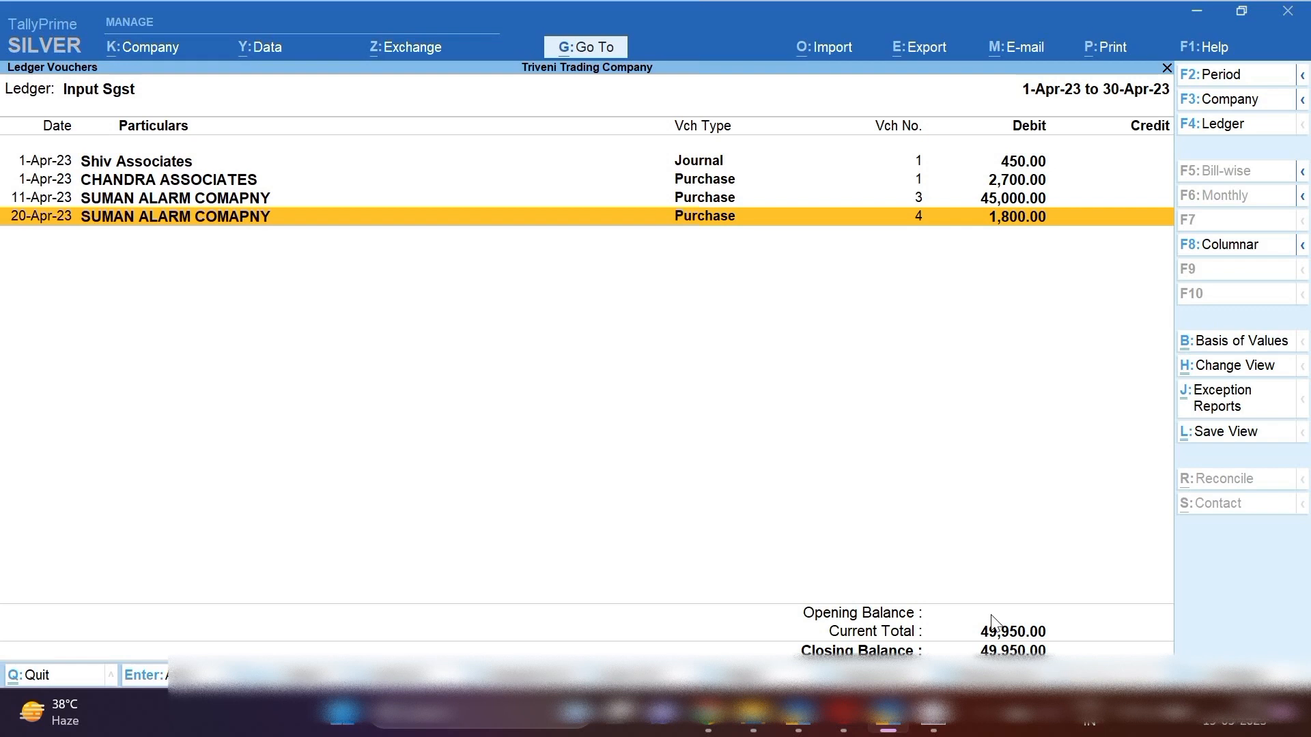
Add a new journal voucher from the ledger report and set its date to 30-4-23.
key("alt+a")
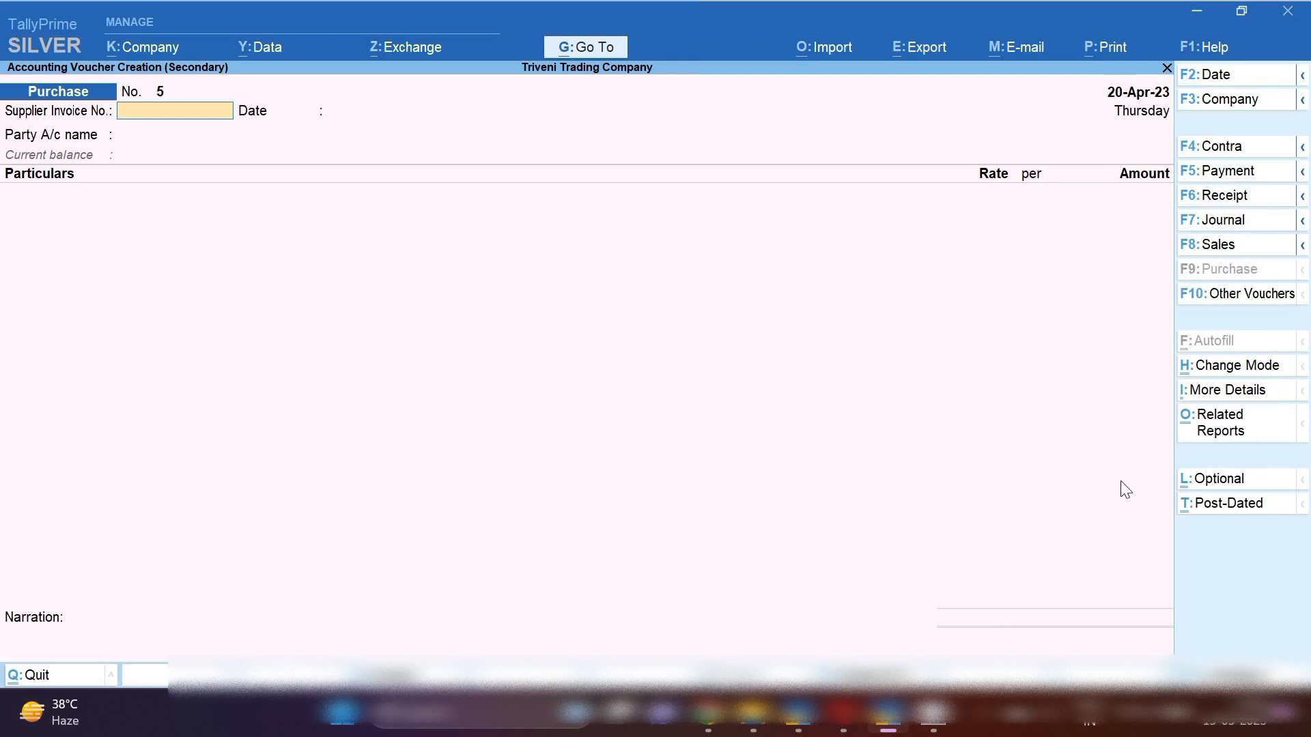
left_click(1226, 222)
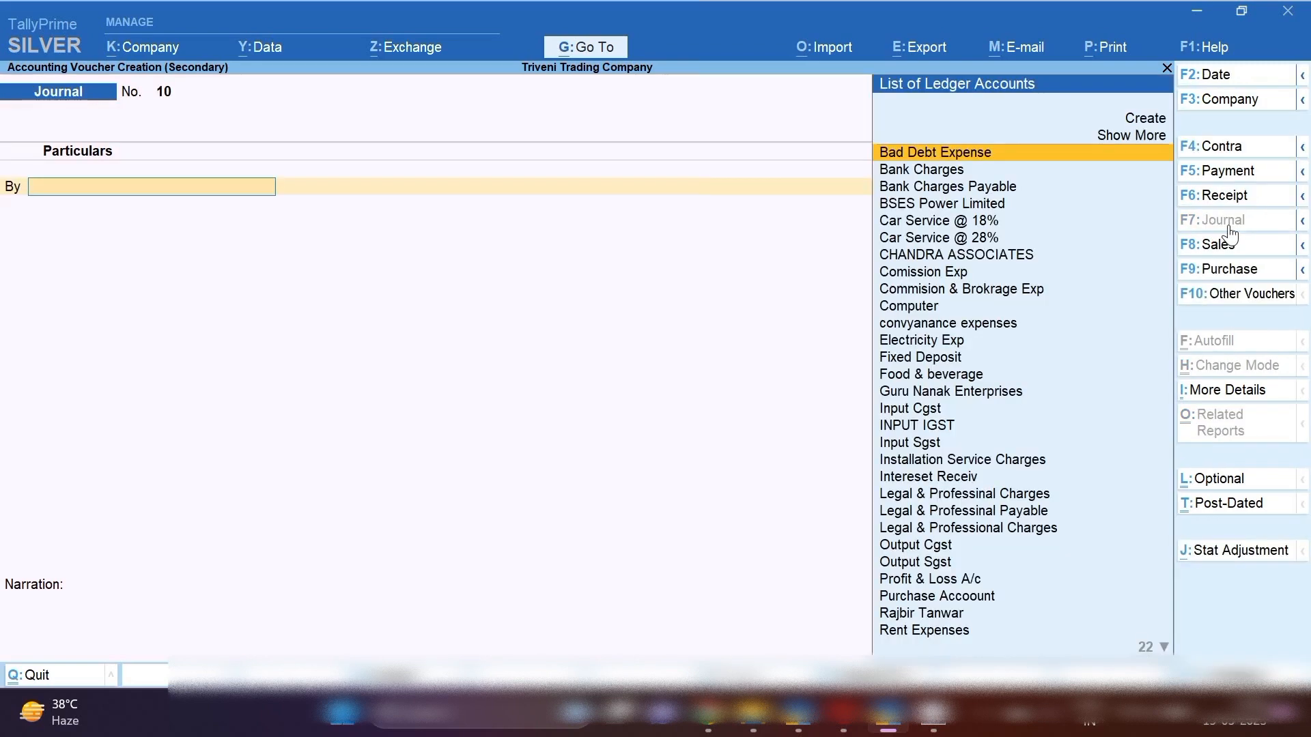
key("F2")
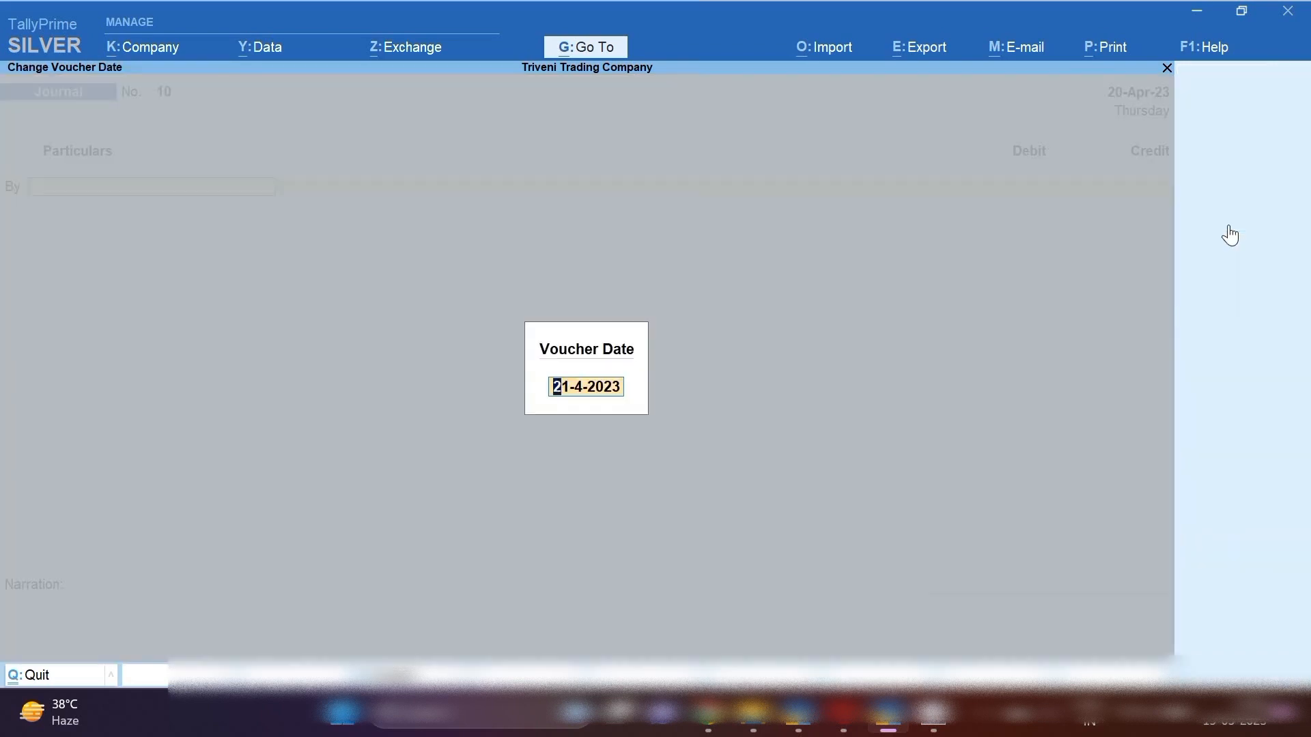
type("30.4.23")
key("Return")
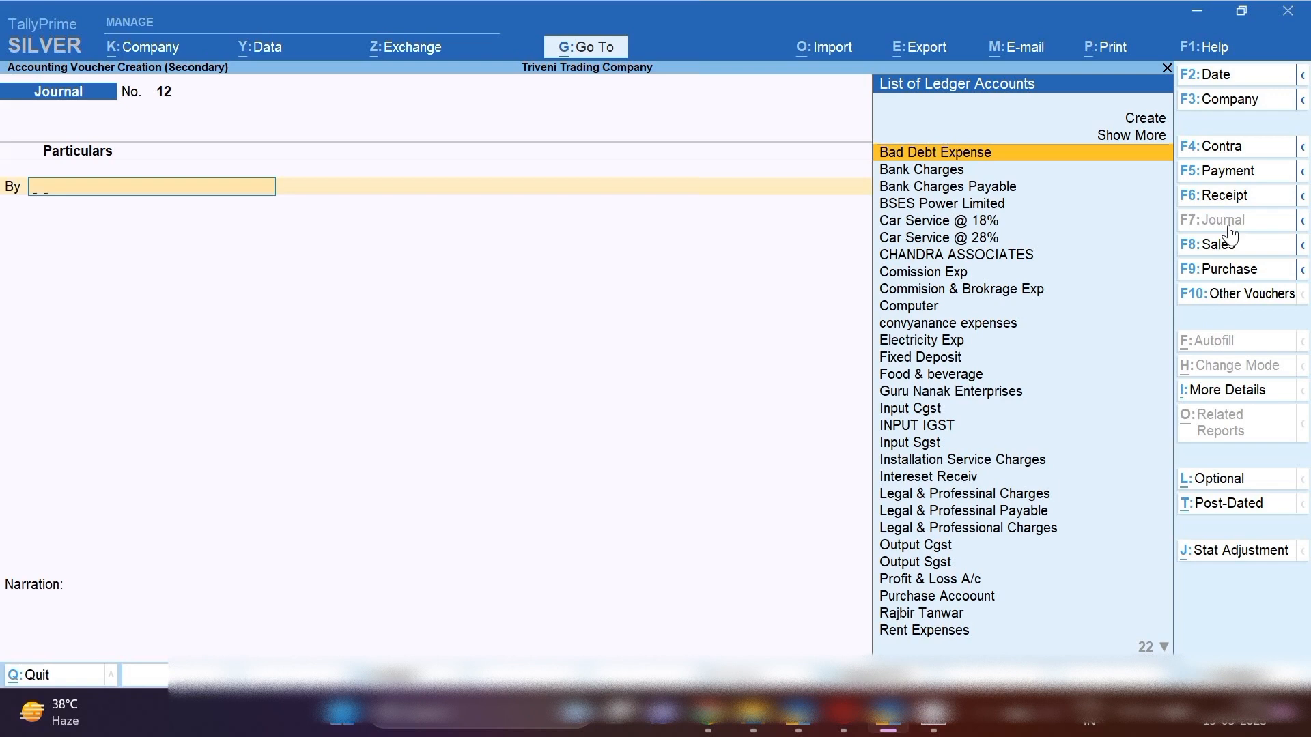
Debit the Output Cgst ledger with 56,223.75 on the new journal's first line.
type("OUT")
key("Return")
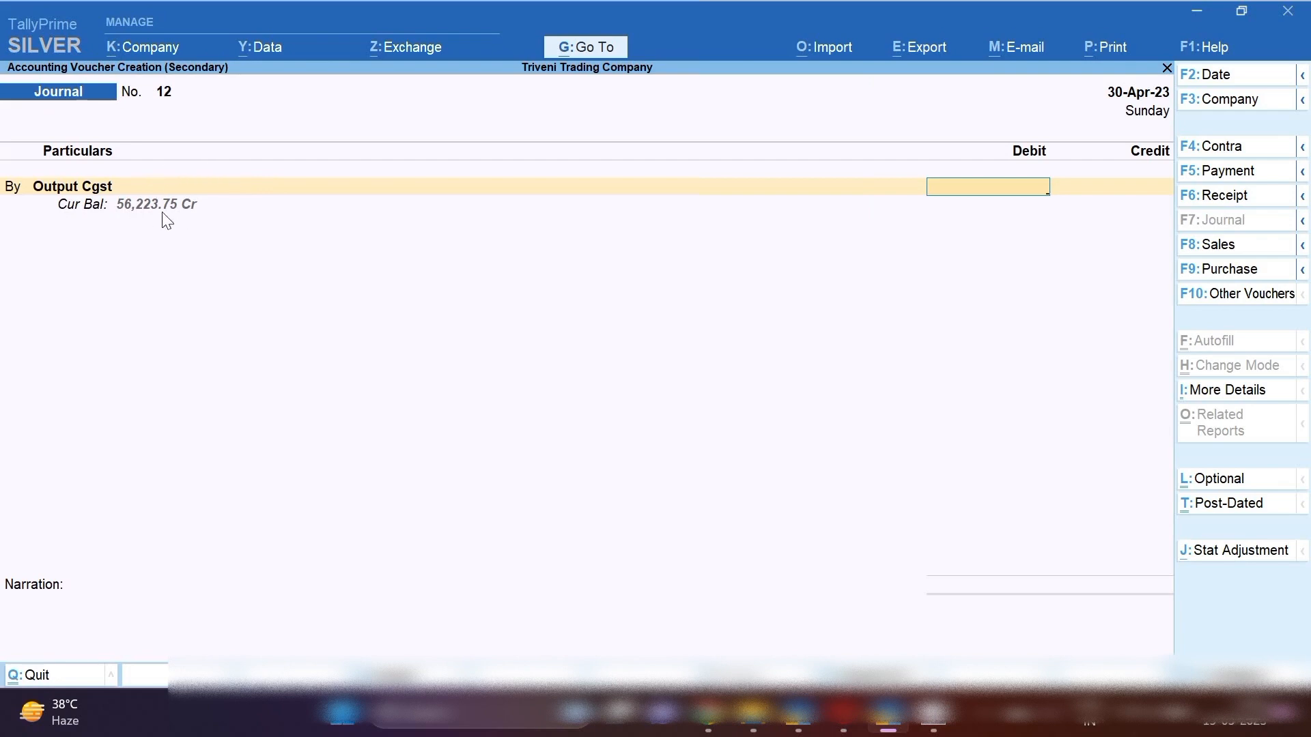
type("56,223.75")
key("Return")
Credit the Input Cgst ledger with 56,223.75 on the second line and save the voucher without a narration.
type("b")
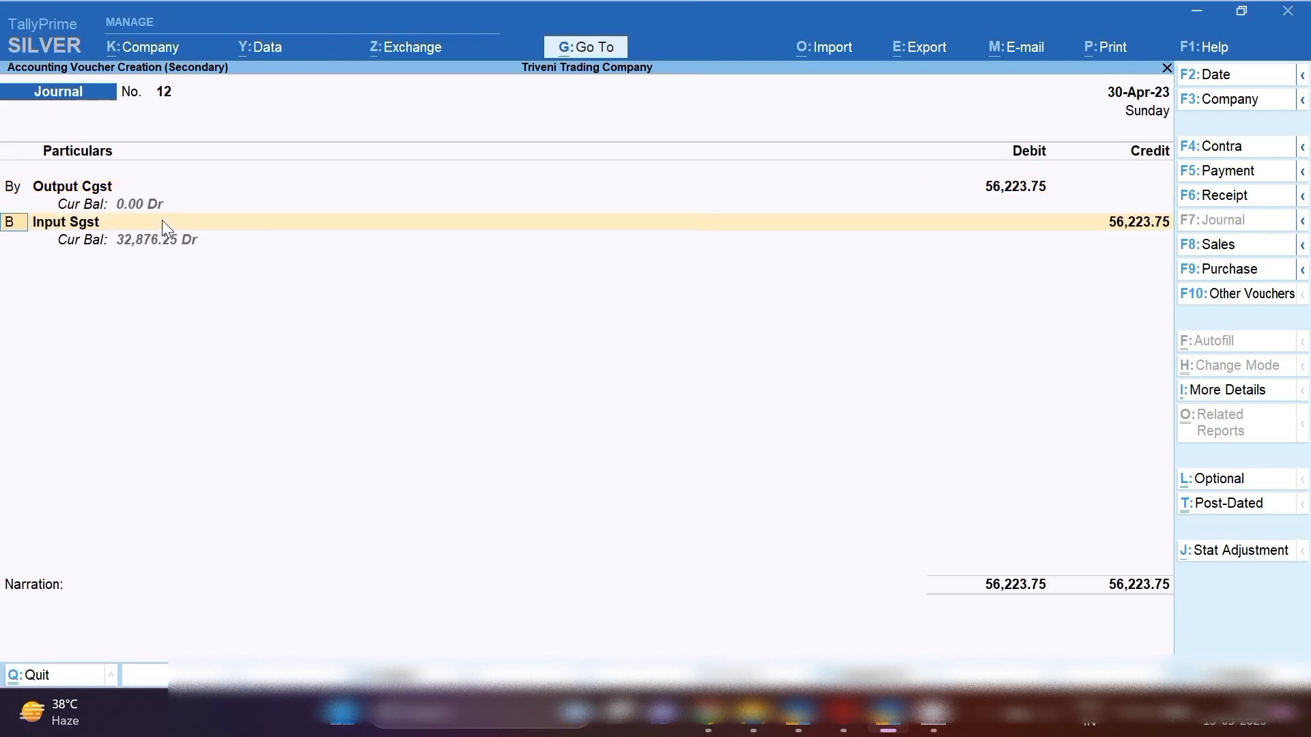
key("Return")
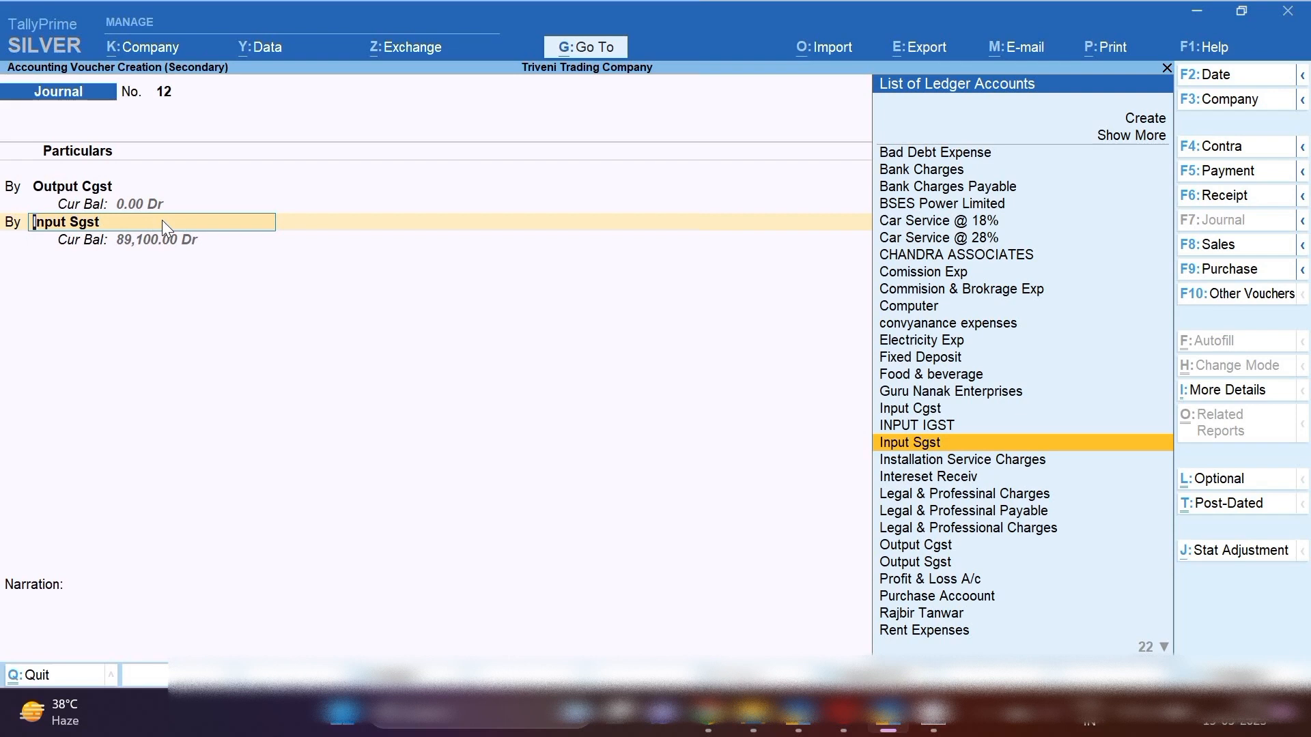
key("BackSpace")
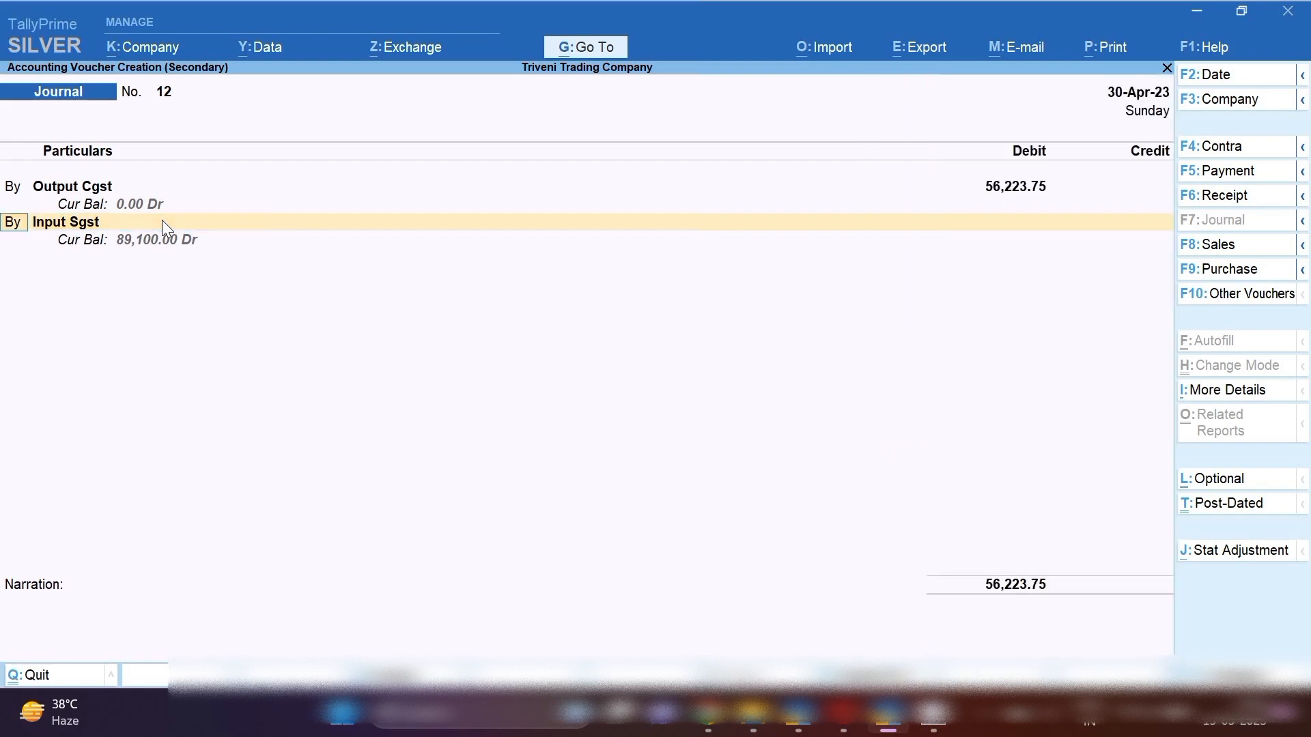
type("t")
key("Return")
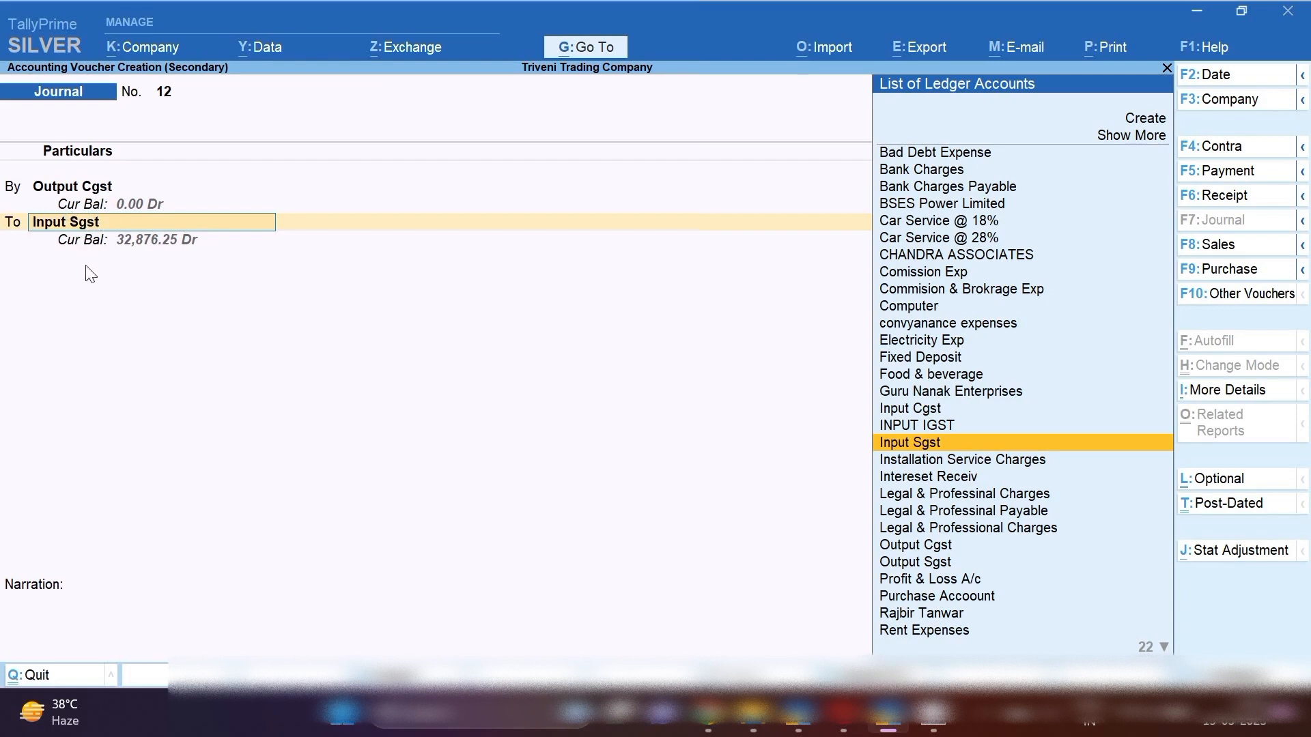
type("cgs")
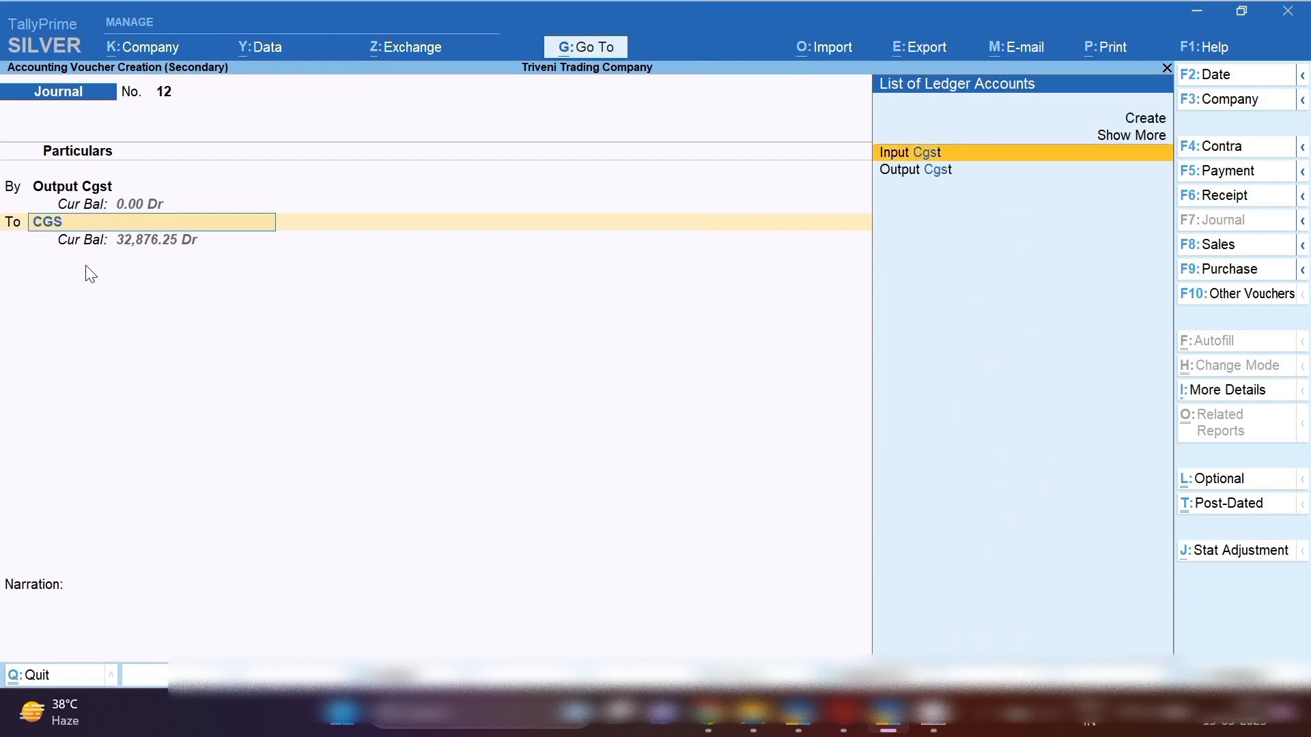
key("Return")
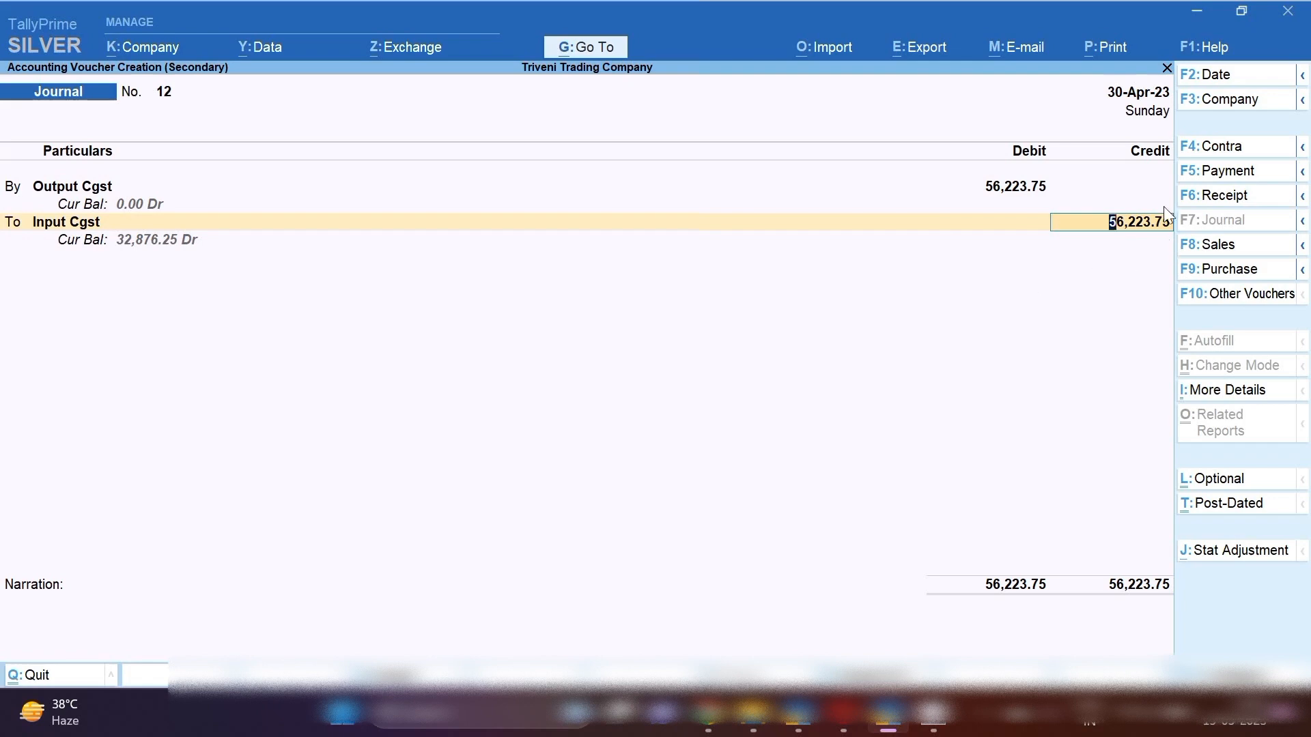
key("Return")
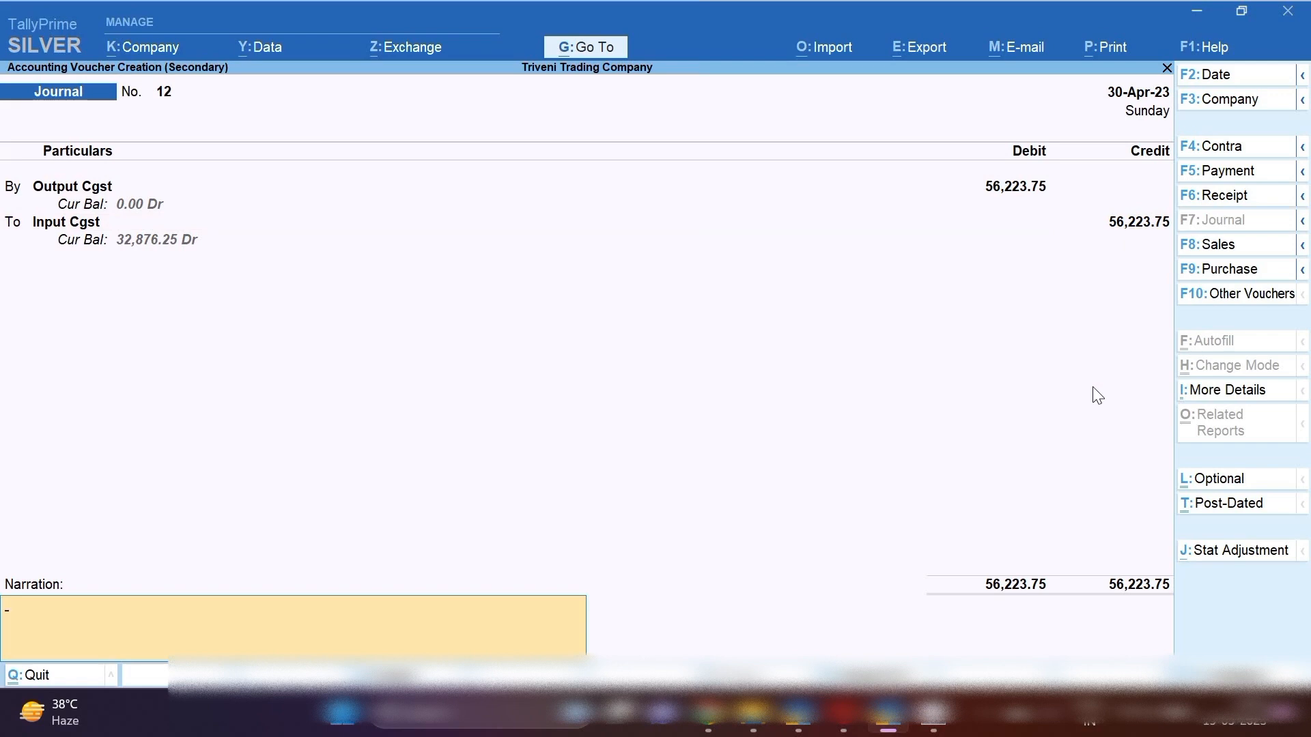
key("ctrl")
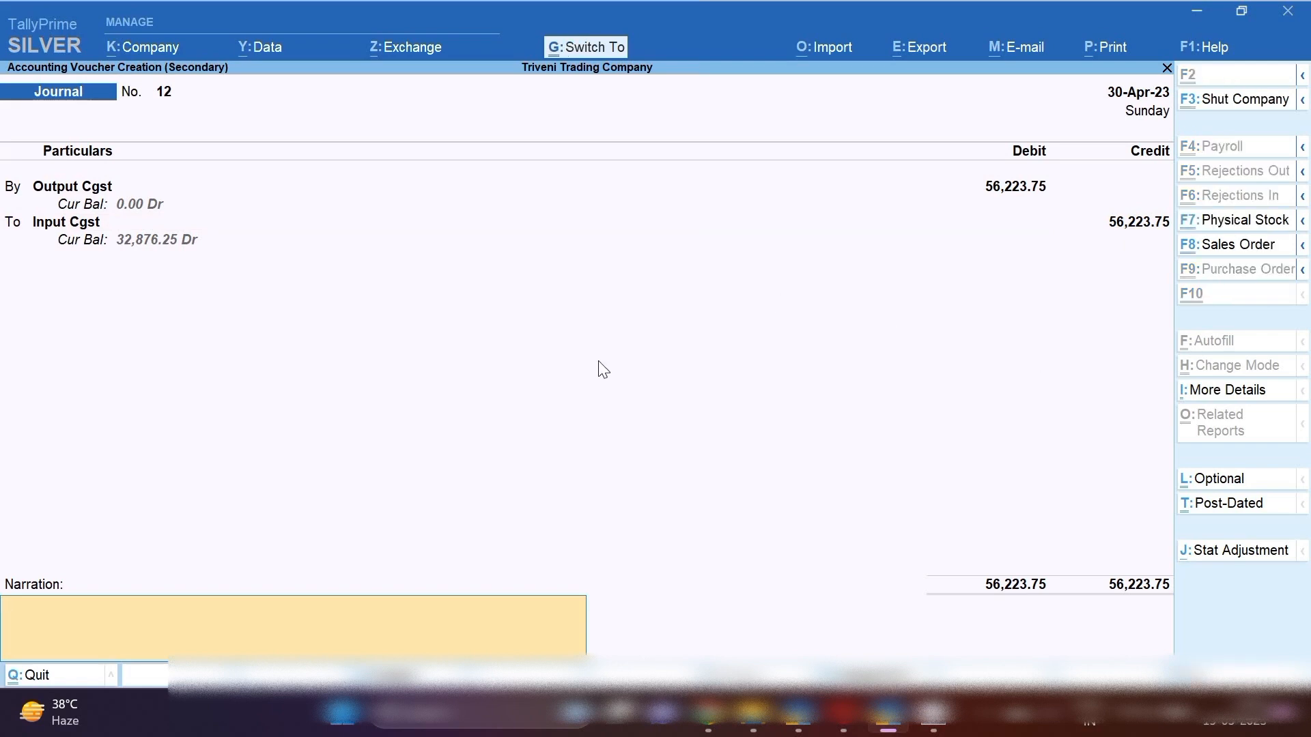
key("ctrl+a")
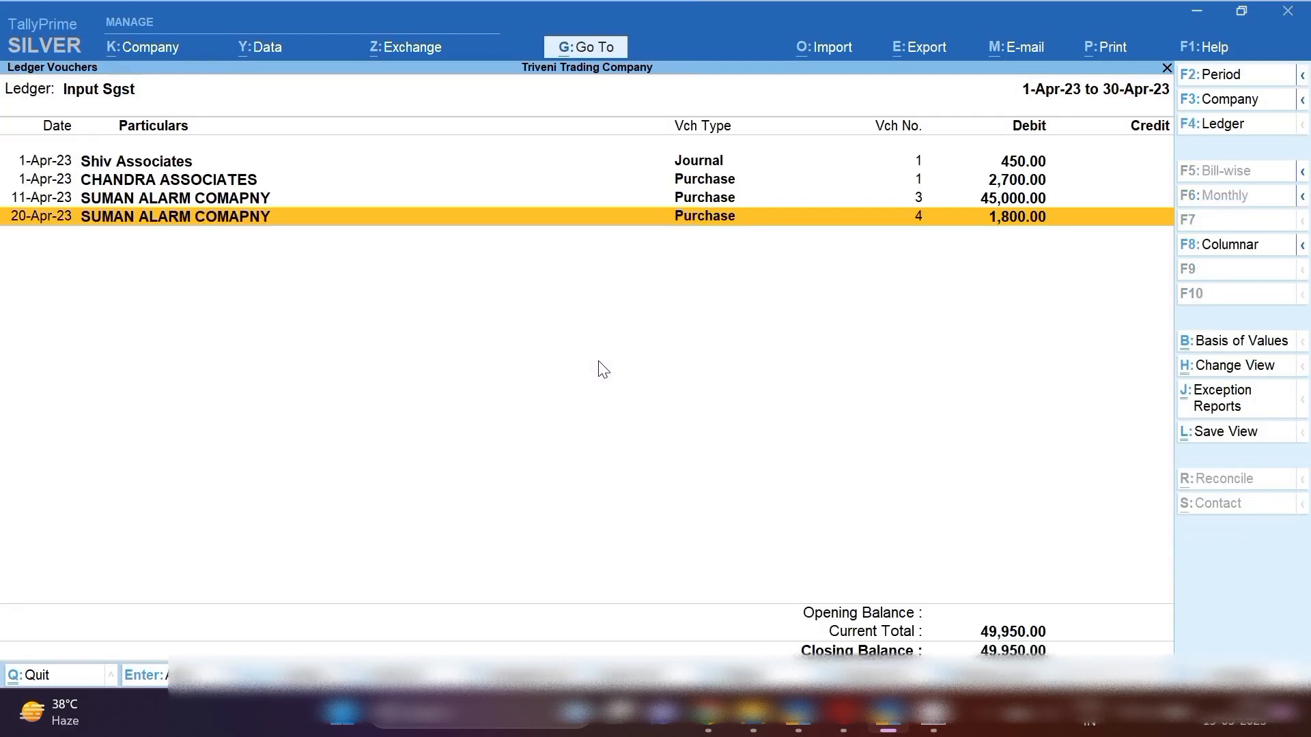
Insert another journal voucher from the Input Sgst ledger report and date it 30.4.
key("alt")
key("alt+i")
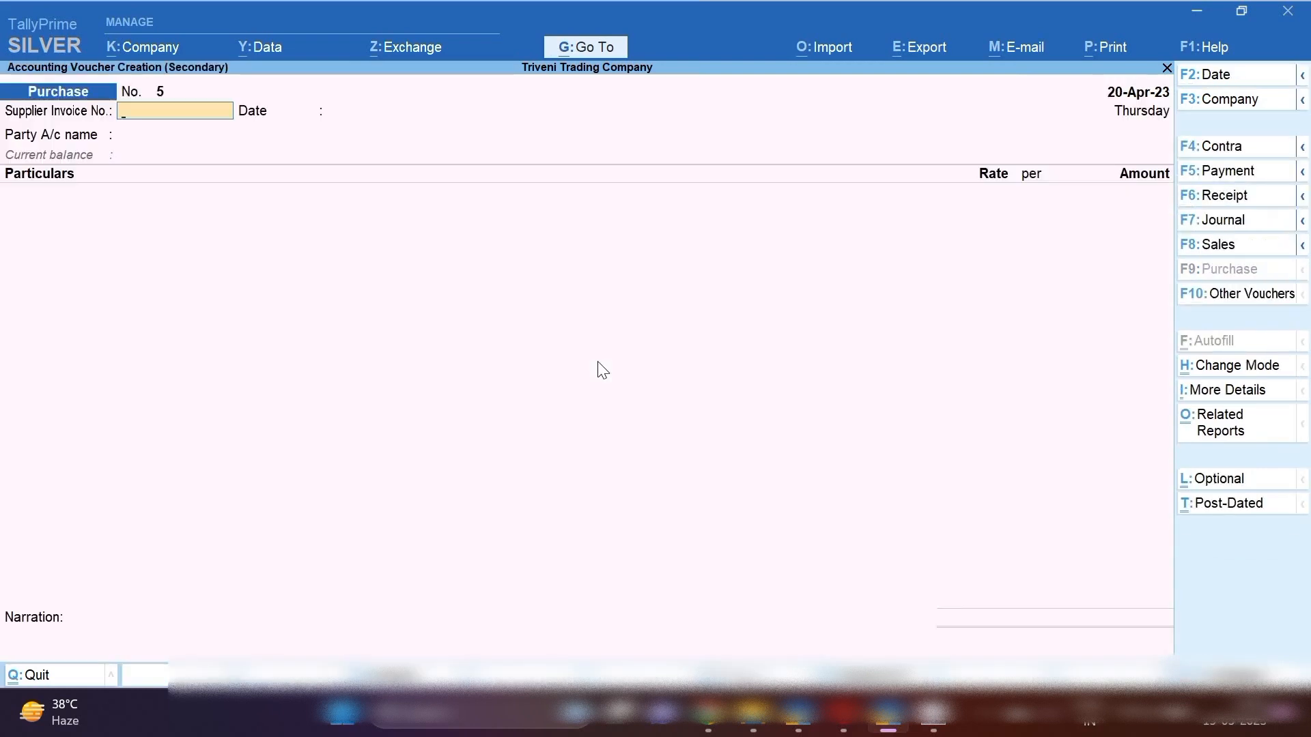
left_click(1227, 224)
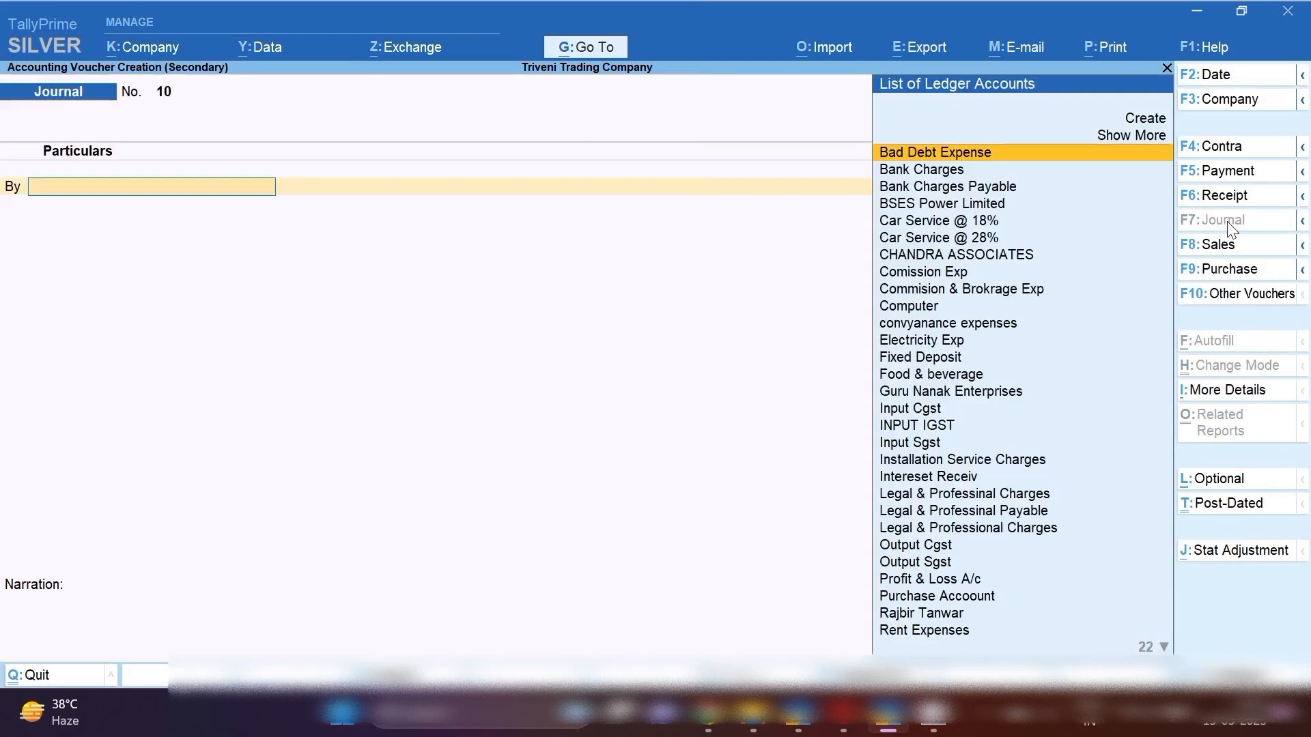
key("F2")
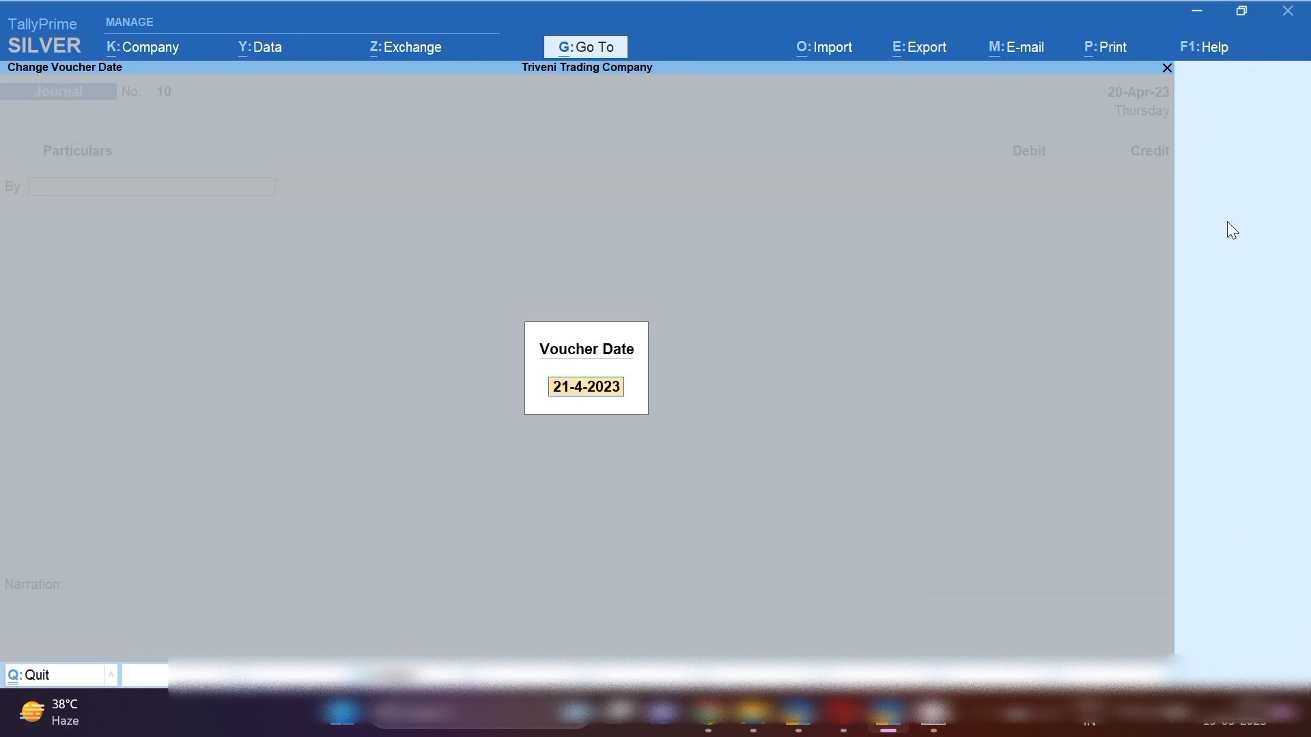
type("30.4")
key("Return")
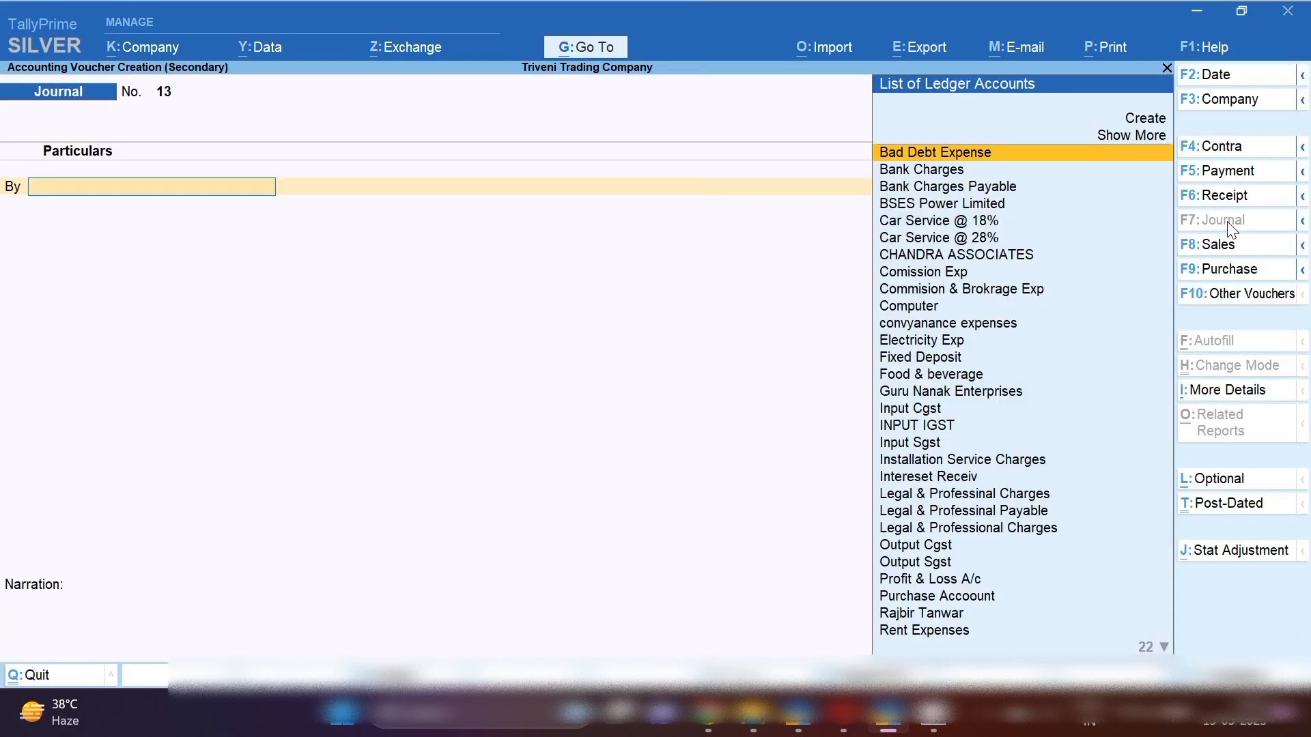
Debit the Output Sgst ledger with 56,223.75 on the journal's first line.
type("SGS")
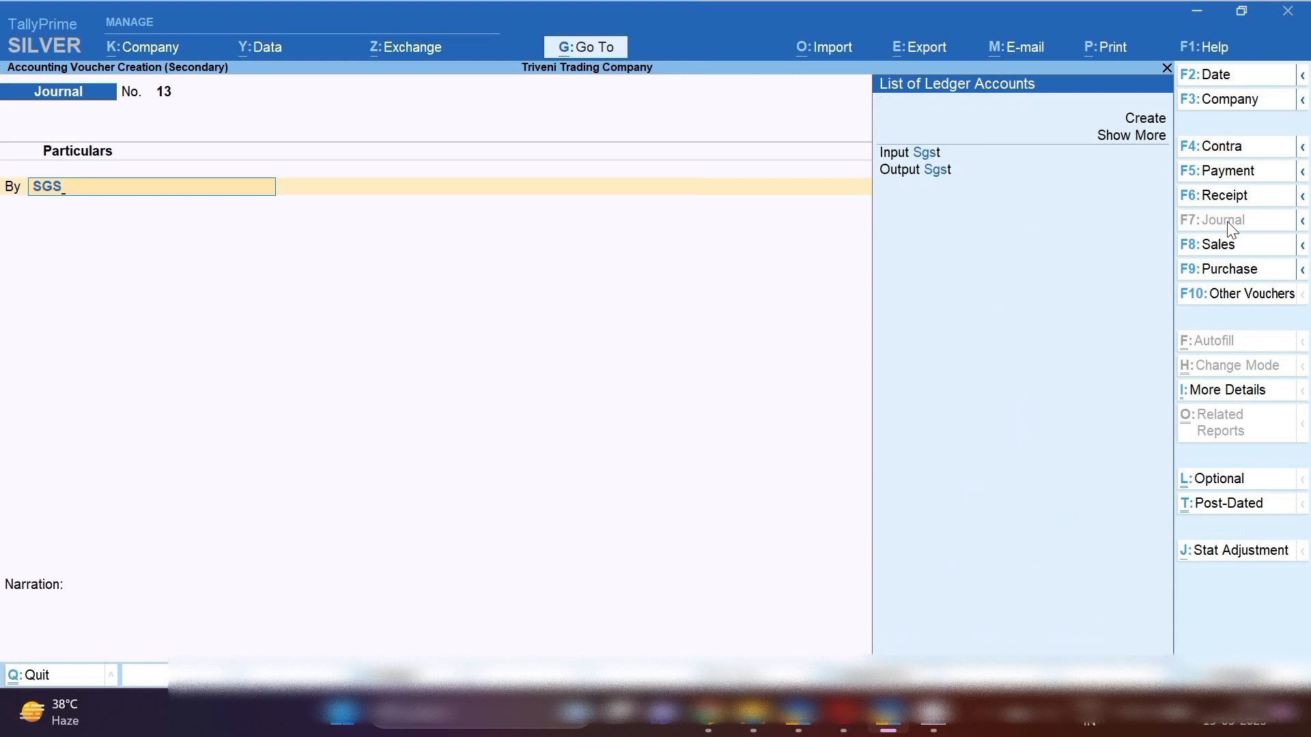
key("Down")
key("Return")
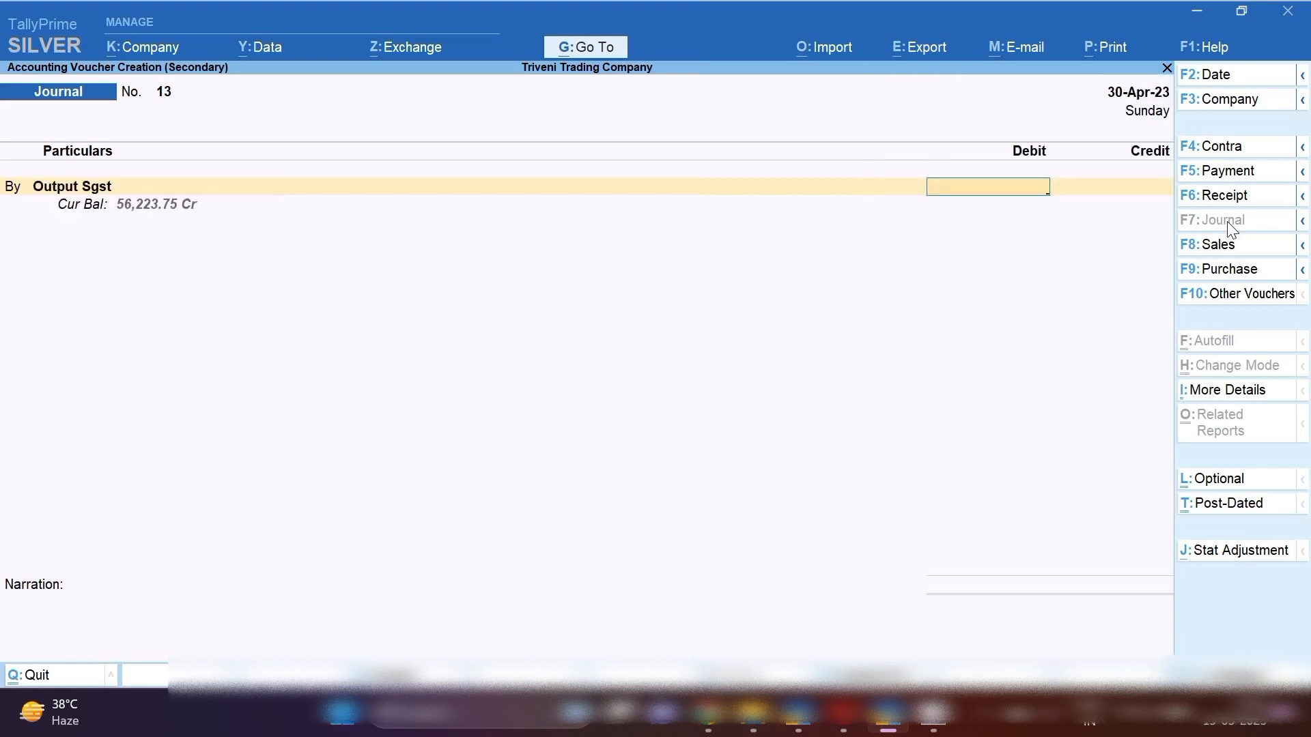
type("56223.75")
key("Return")
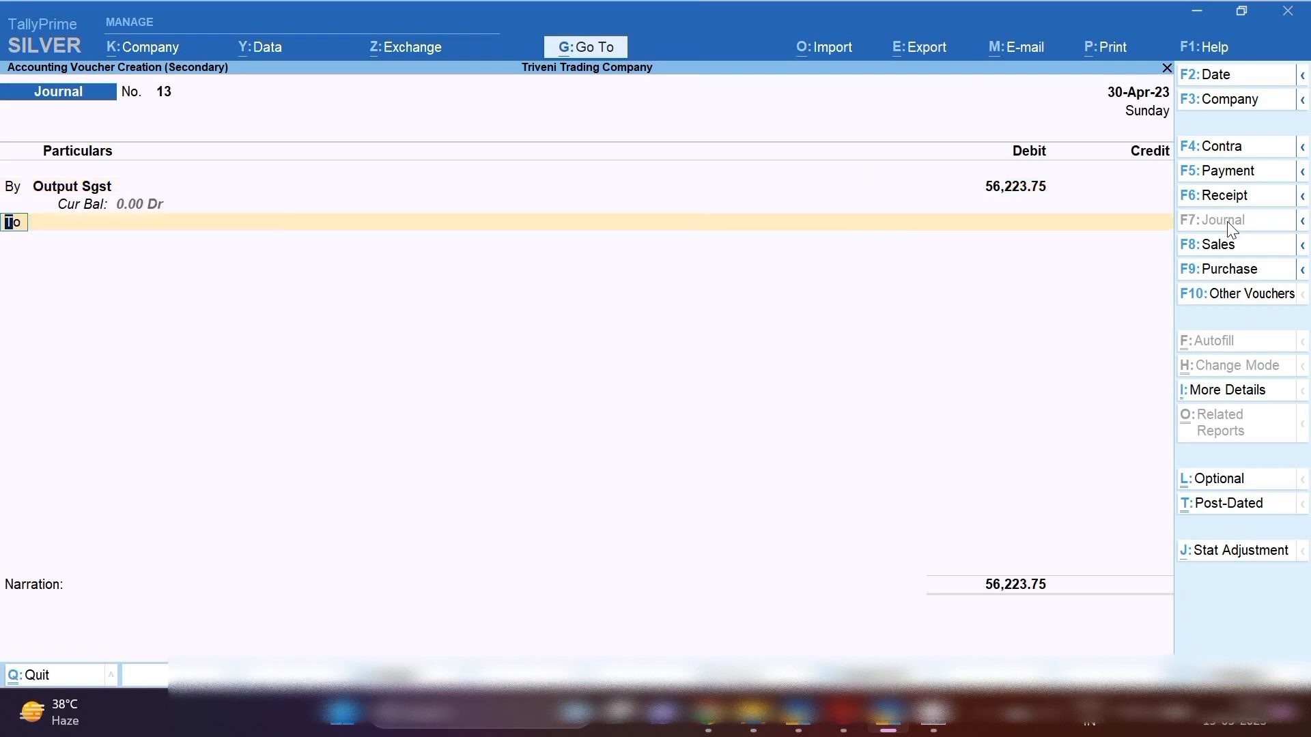
Credit the Input Sgst ledger with 56,223.75 on the second line and save the voucher without a narration.
key("Return")
type("sgst")
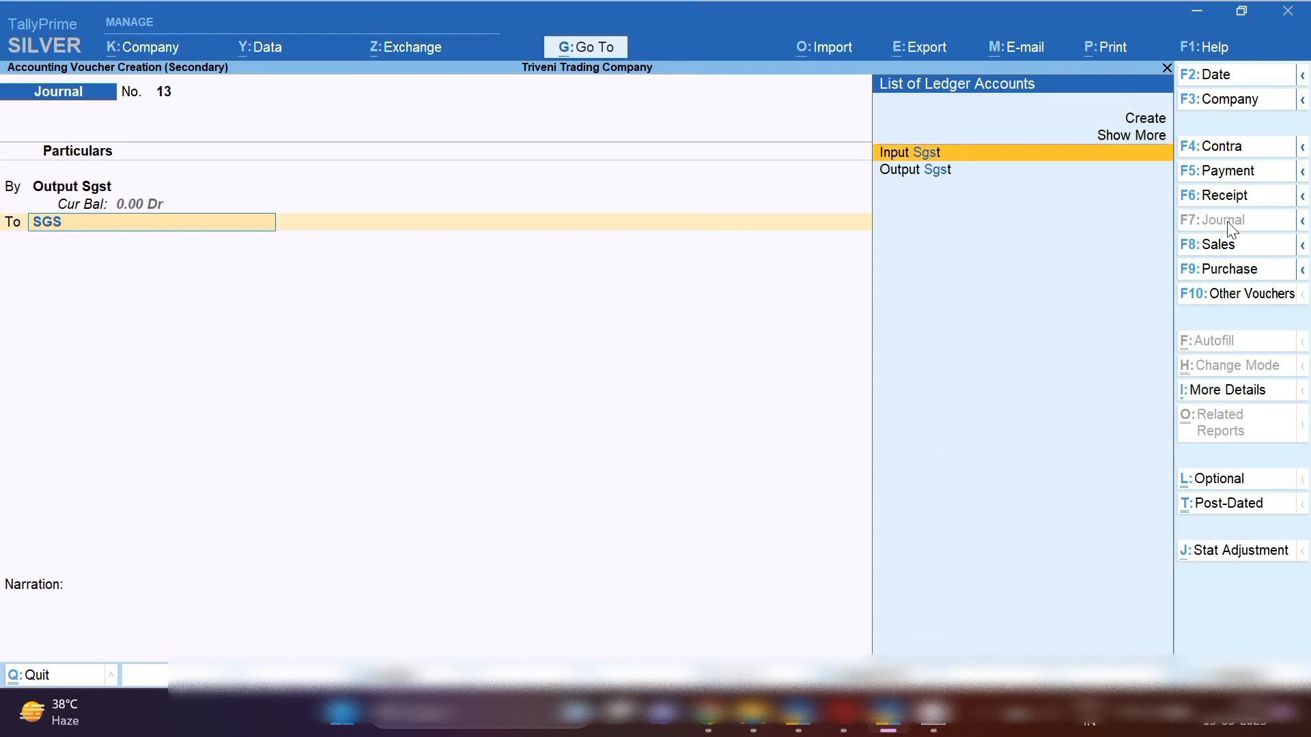
key("Return")
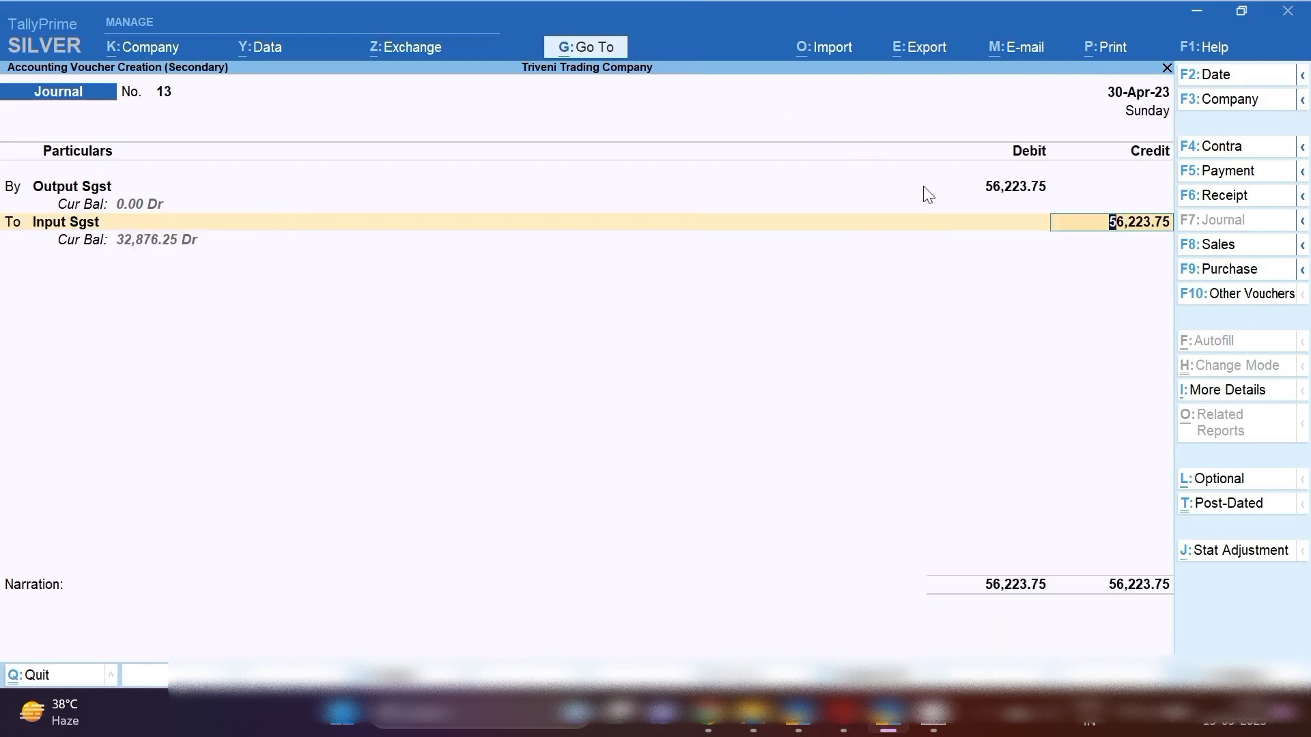
key("ctrl+a")
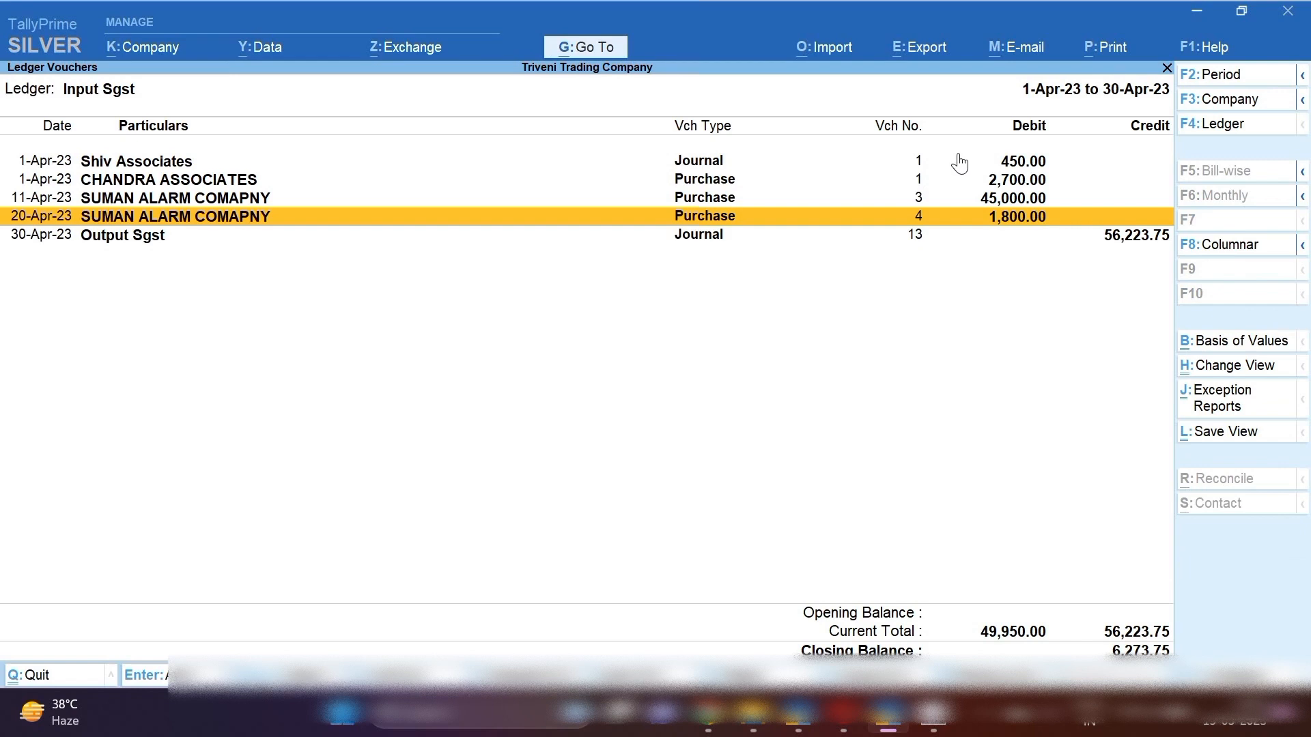
Open the Salary Expenses ledger for alteration from the ledger masters to examine its group and statutory details.
left_click(577, 52)
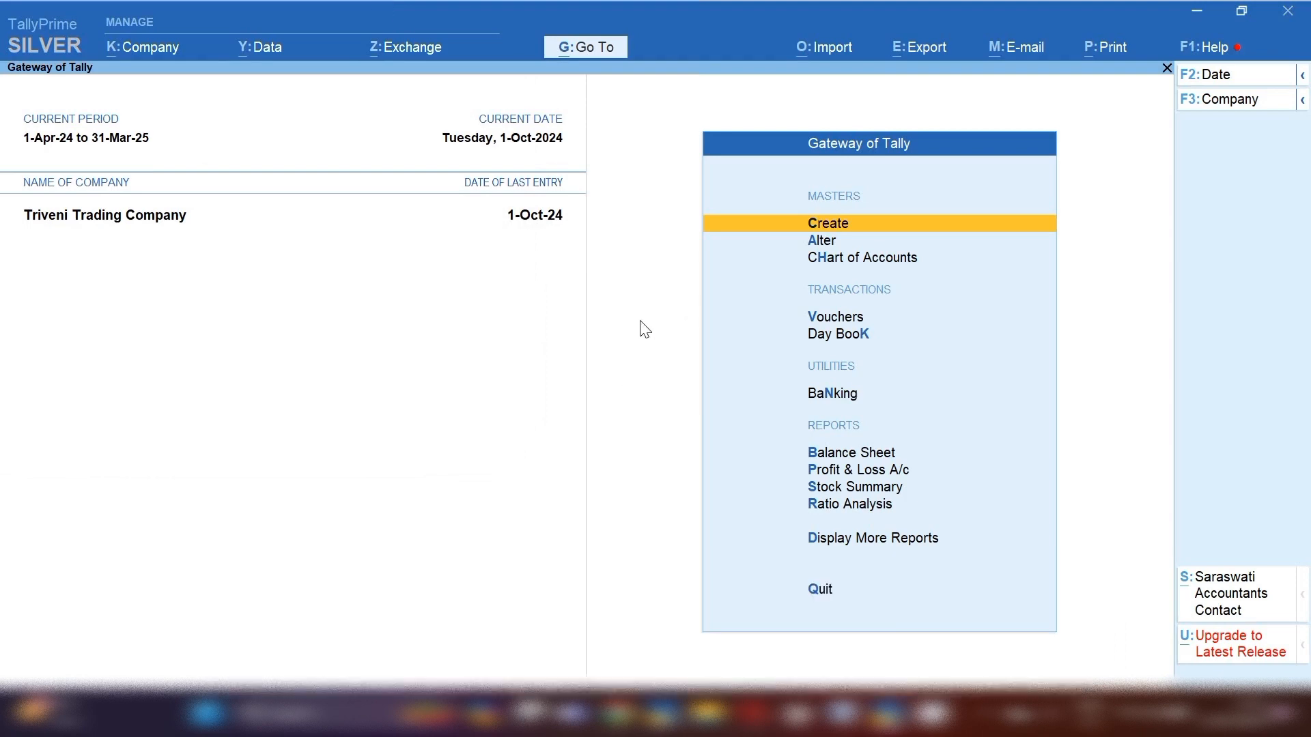
key("Down")
key("Return")
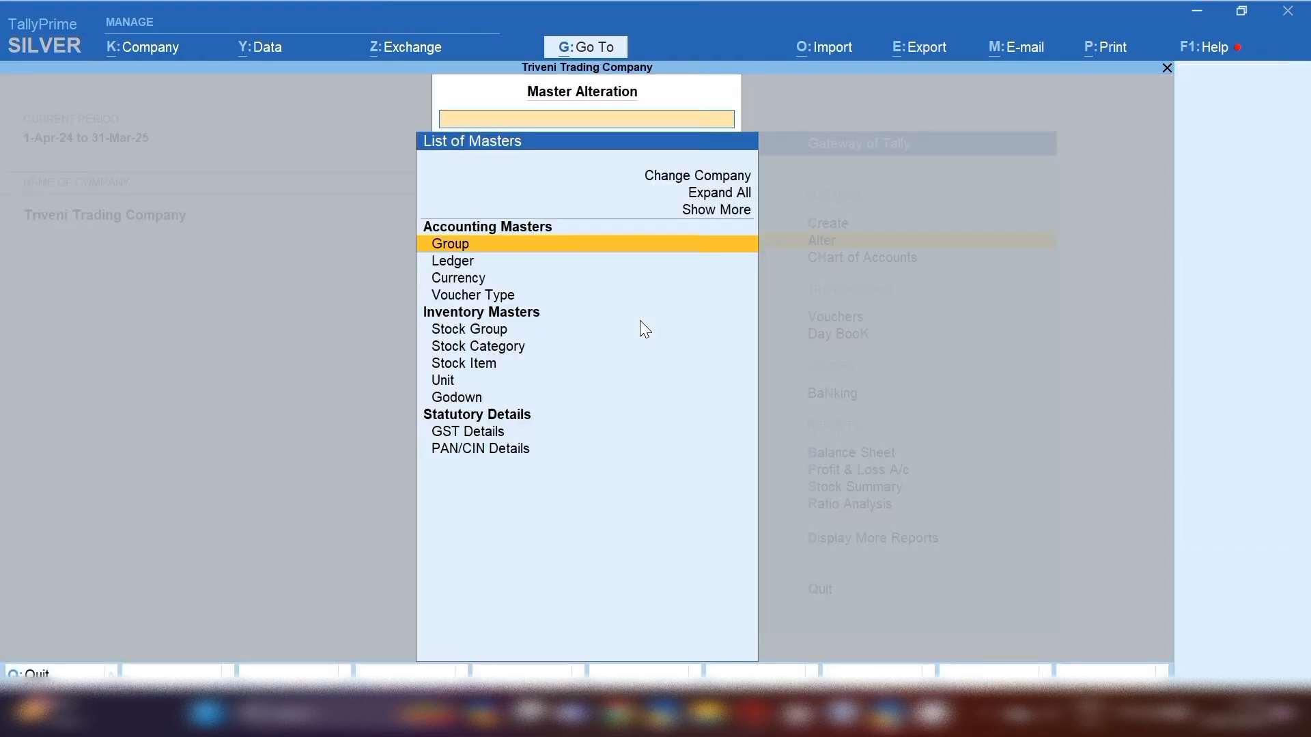
key("Down")
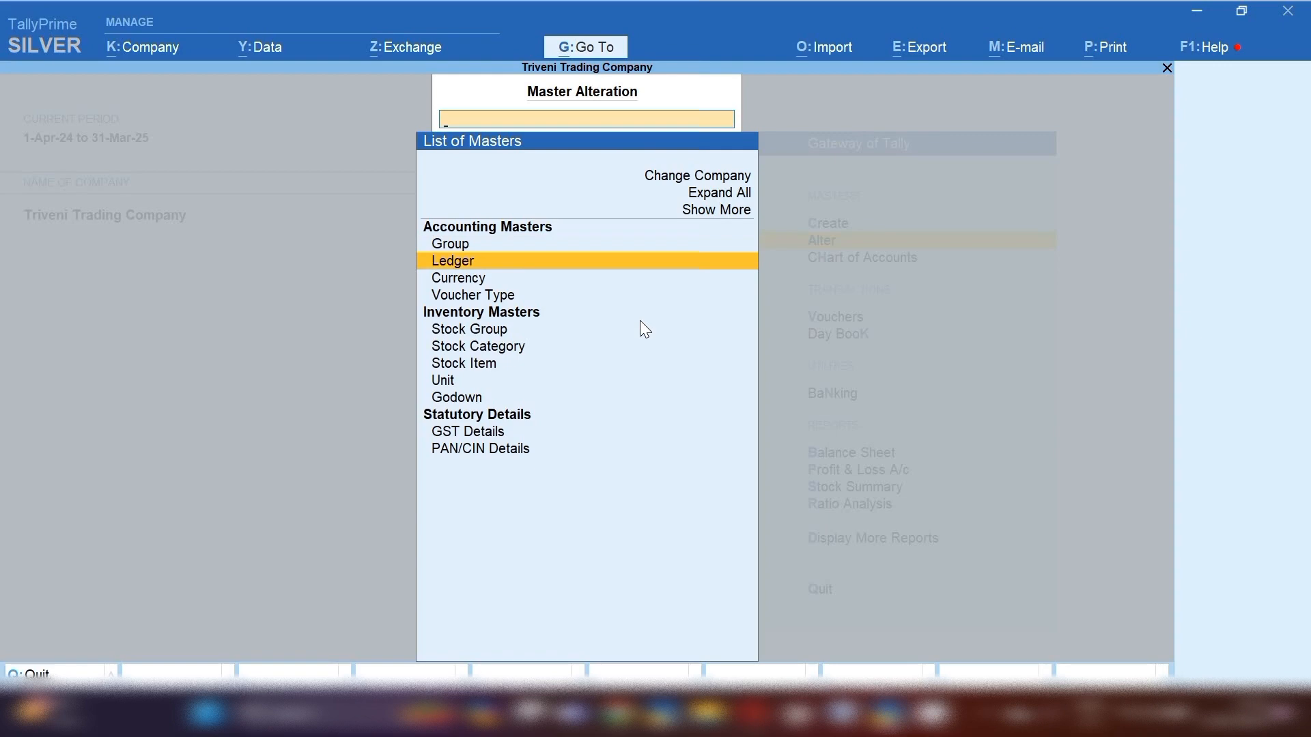
key("Return")
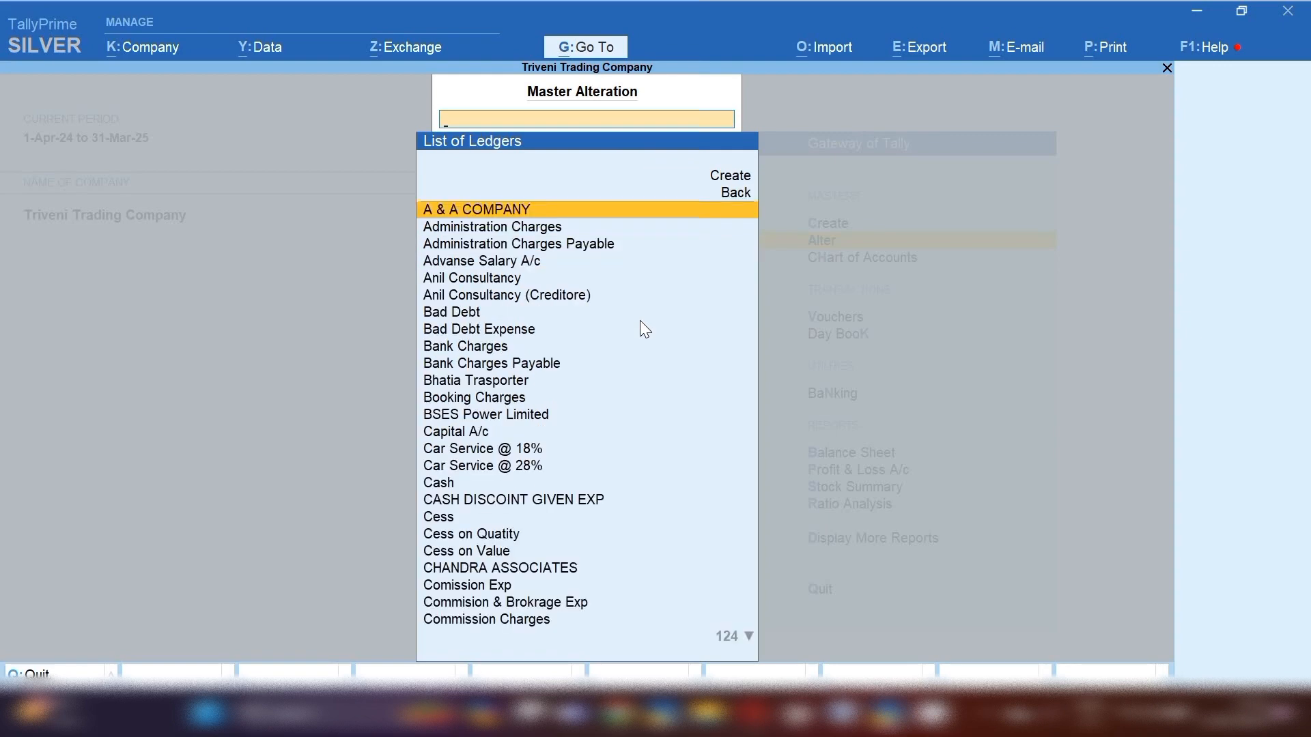
type("Sal")
key("Down")
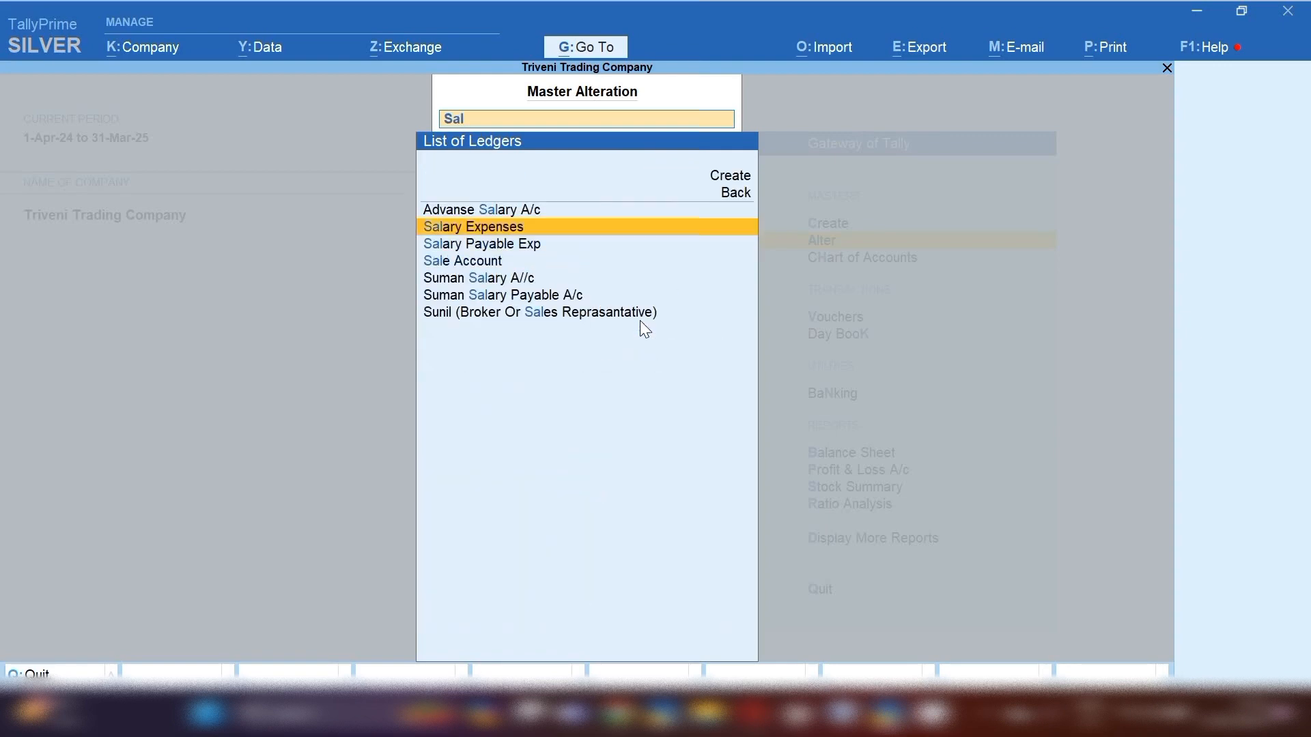
key("Return")
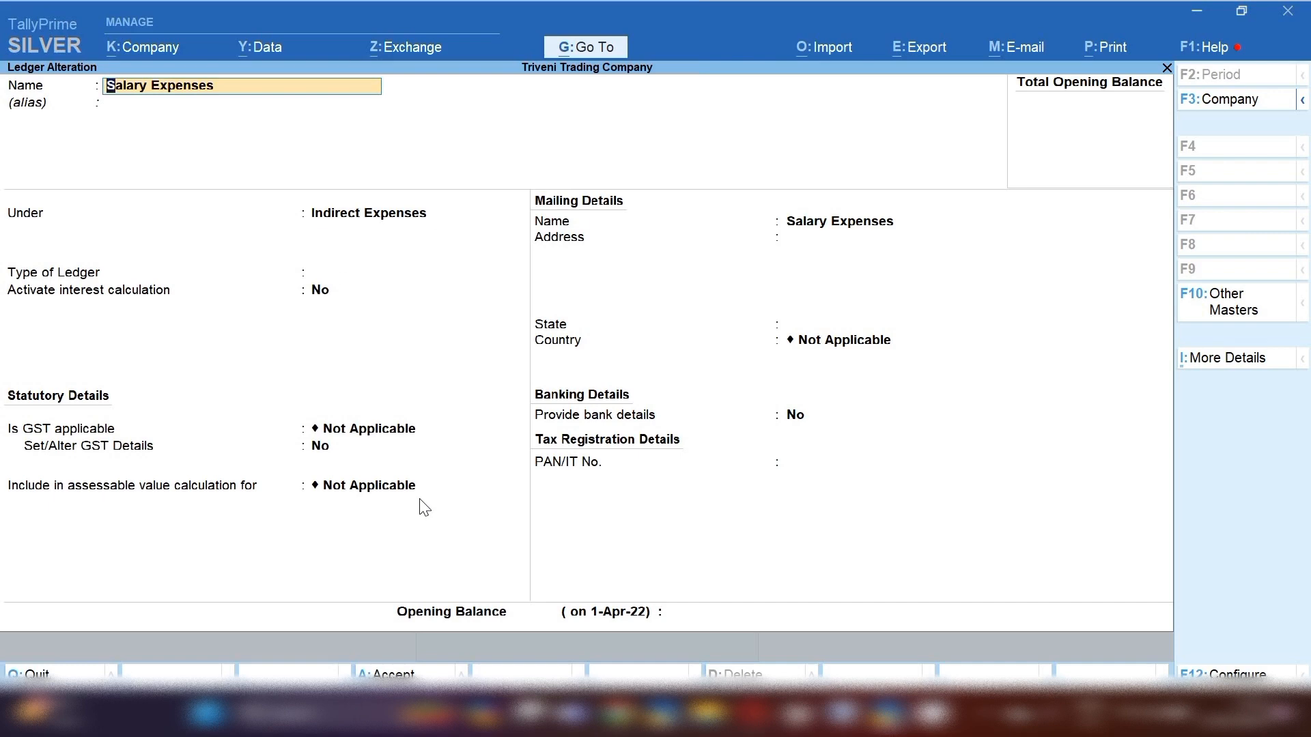
Leave the Salary Expenses ledger and open the Advanse Salary A/c ledger to examine which group it belongs to.
key("Escape")
type("y")
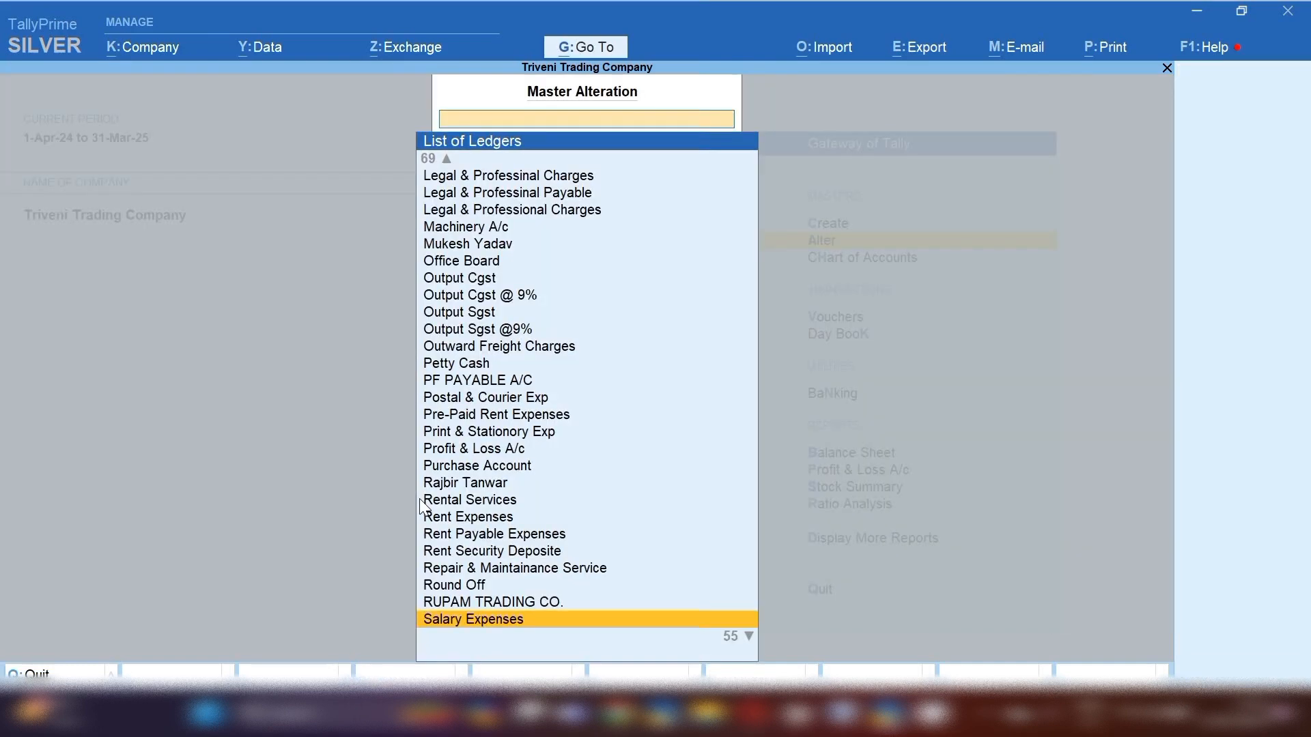
type("Sala")
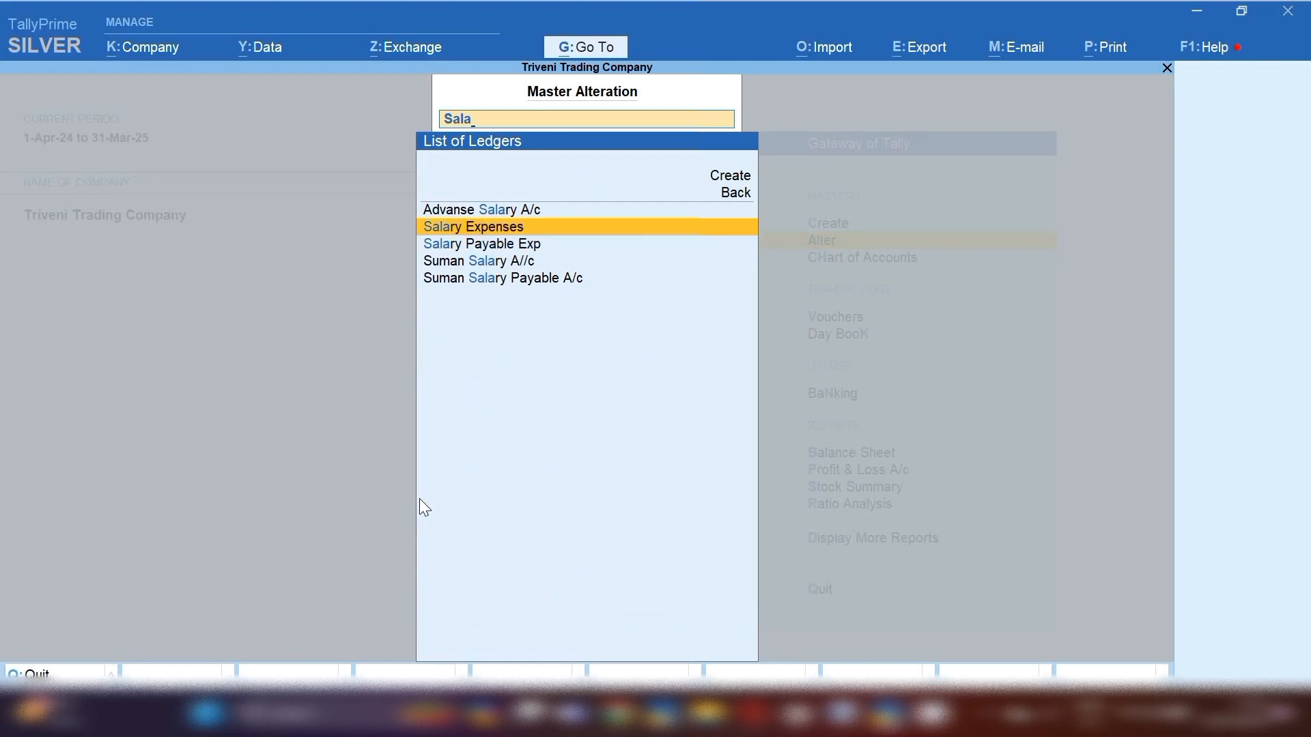
key("Down")
key("Up")
key("Up")
key("Return")
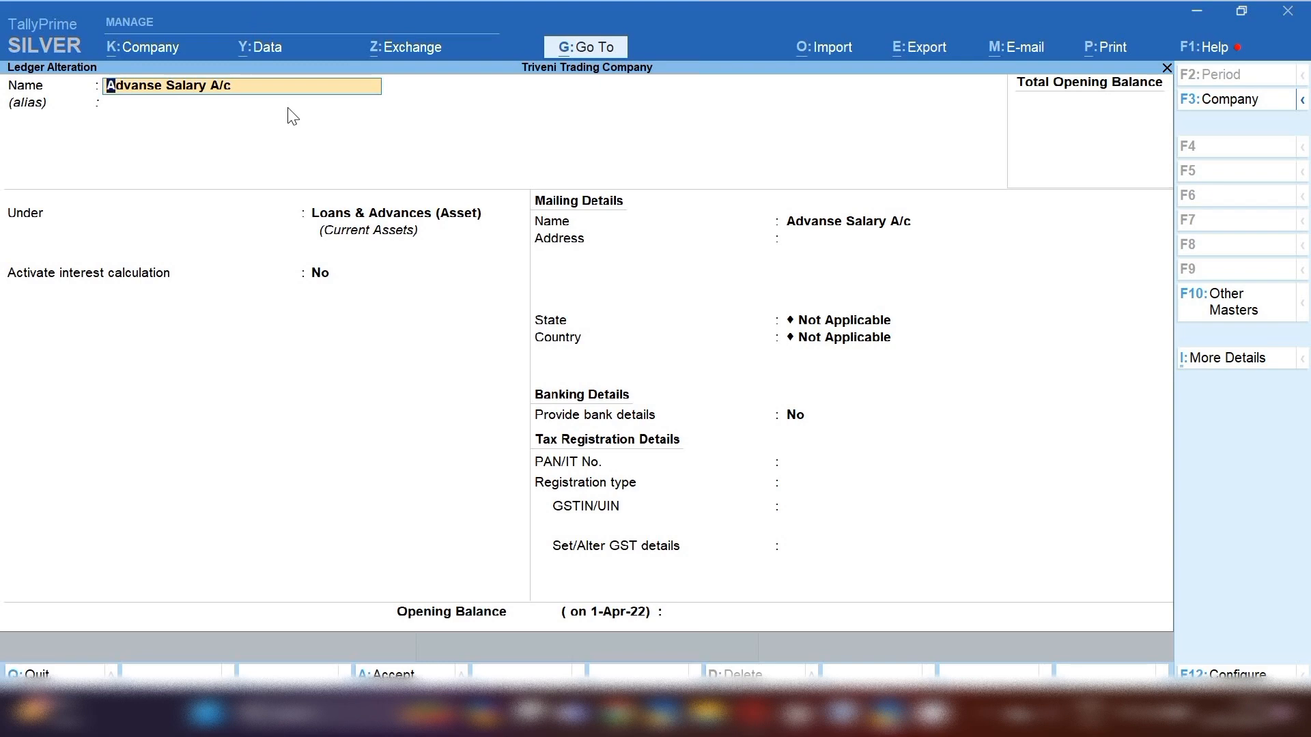
Leave the Advanse Salary A/c ledger and open the named employee's own salary account ledger to examine its group.
key("BackSpace")
key("Escape")
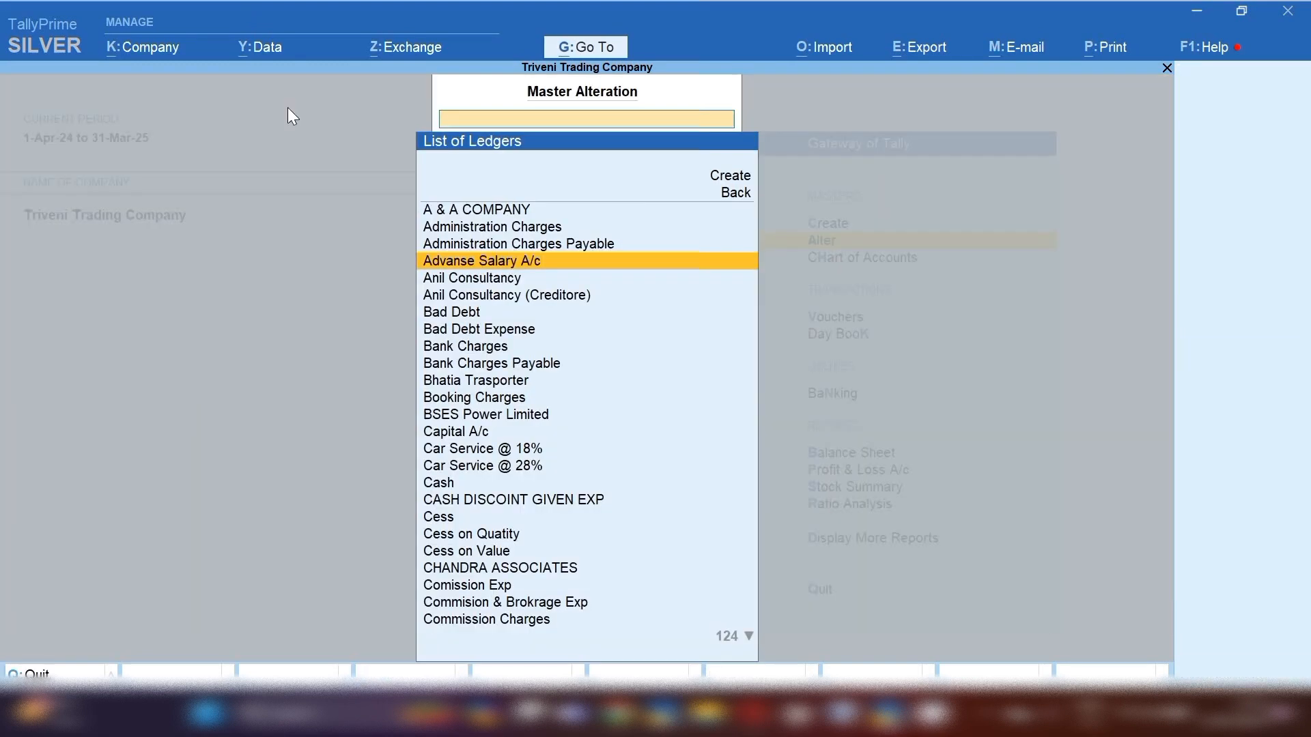
type("Sala")
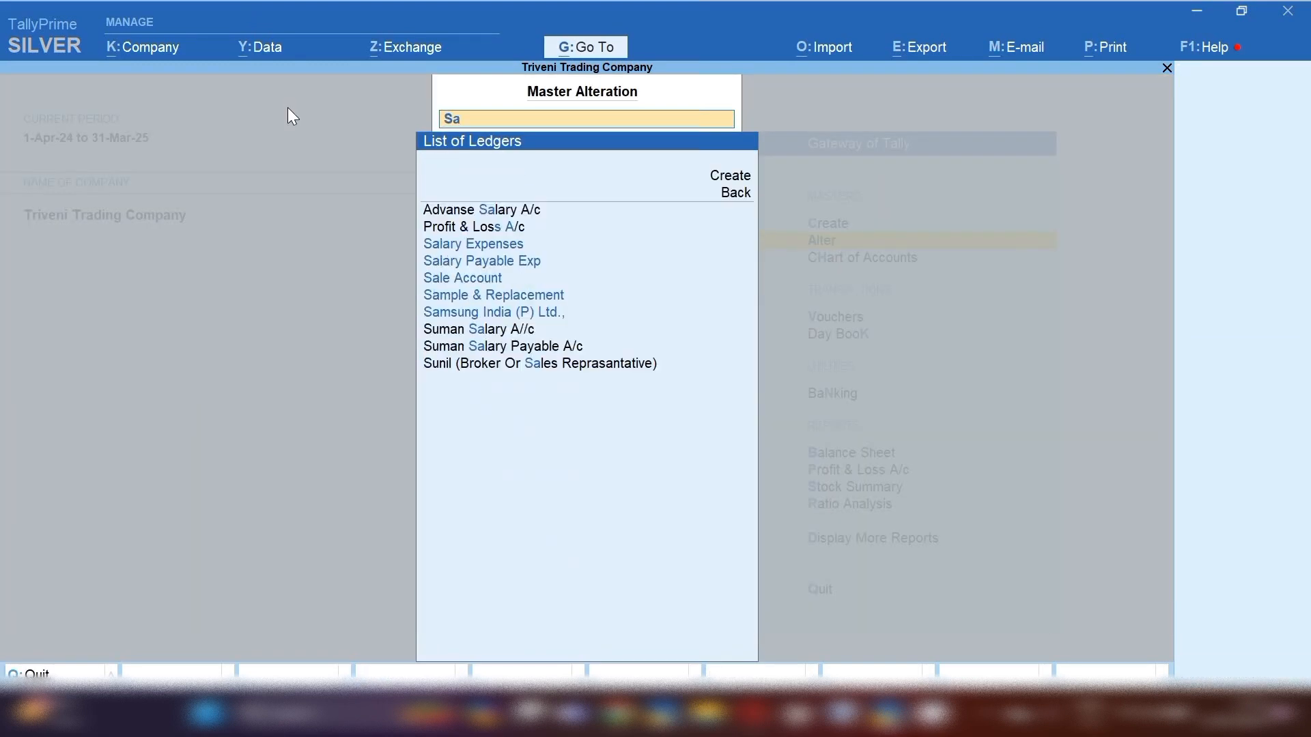
key("Down")
key("Down")
key("Down")
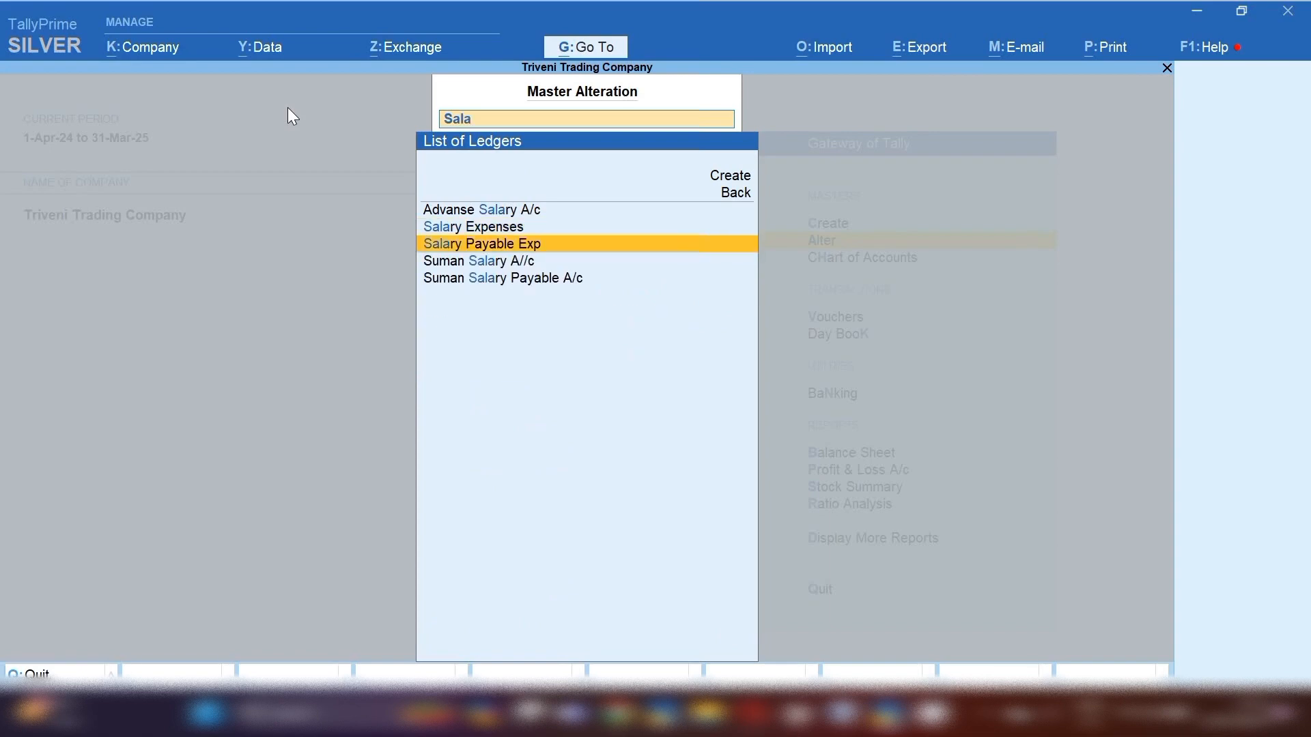
key("Return")
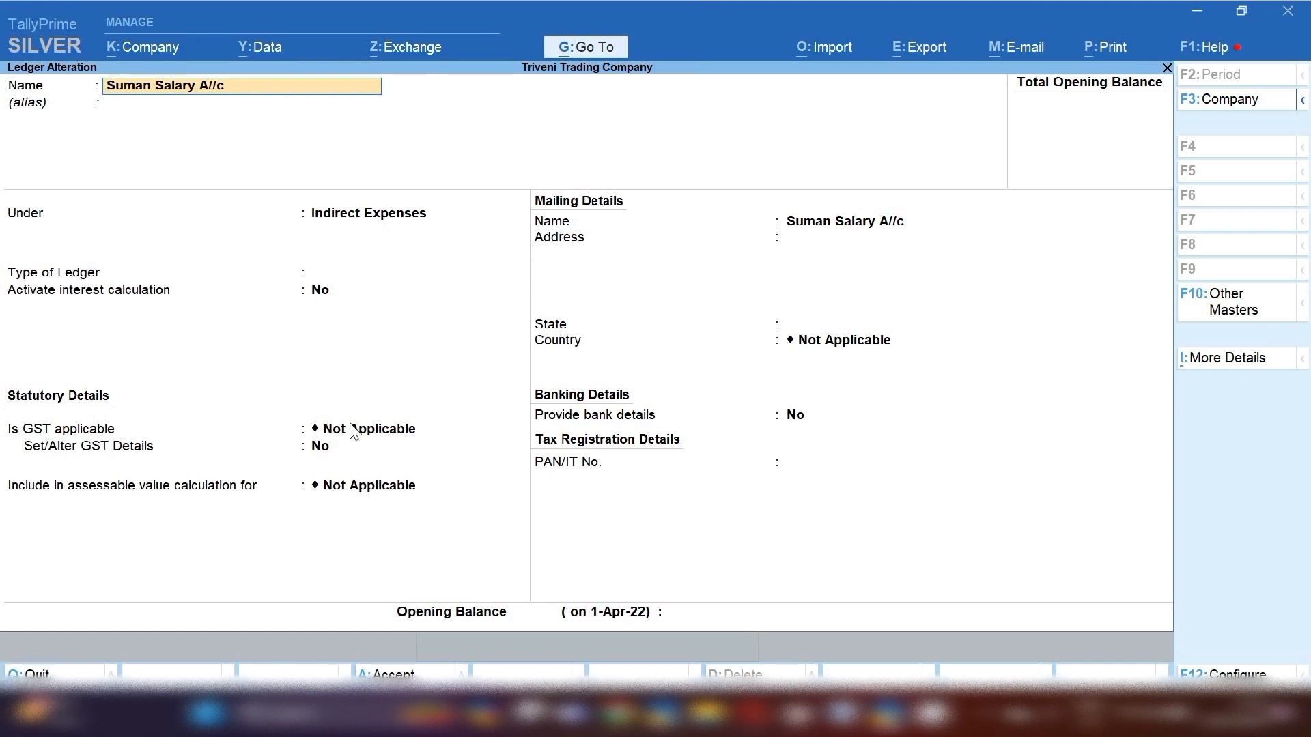
Leave the employee's salary account without changes and open the Salary Payable Exp ledger to examine its group.
key("Escape")
key("Escape")
type("y")
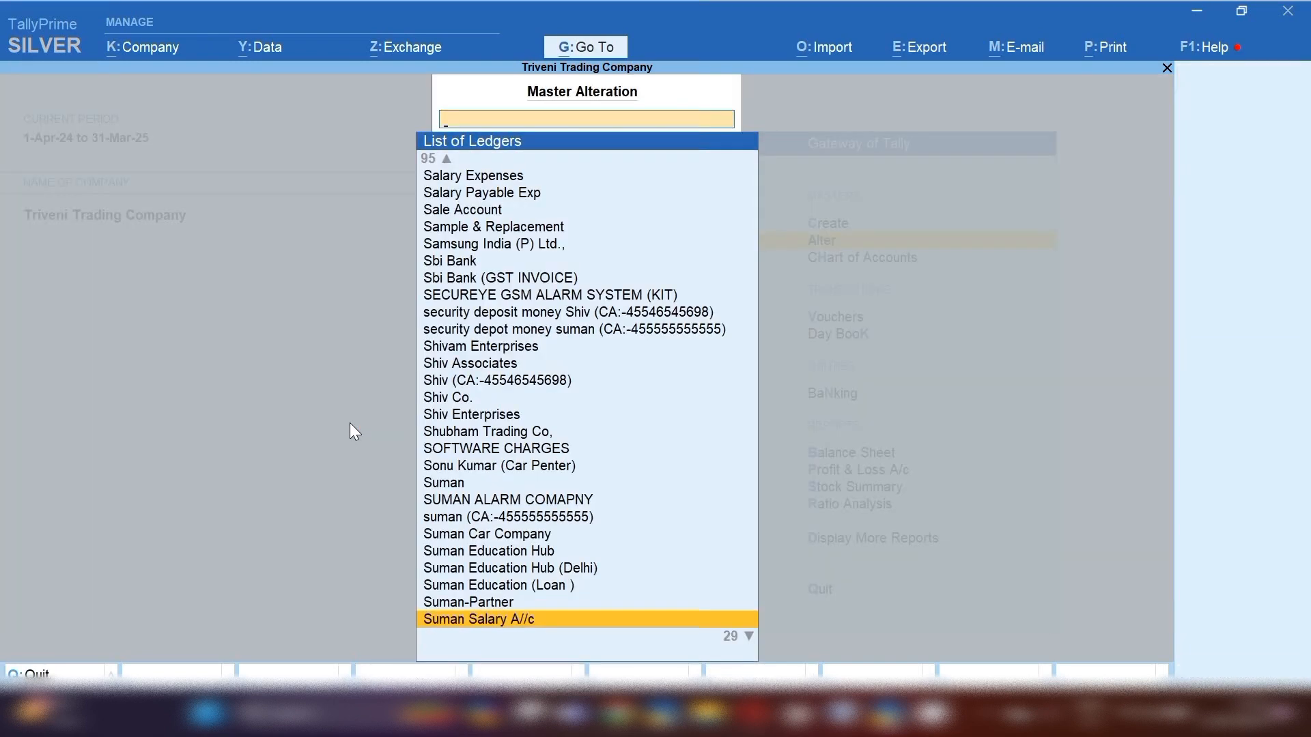
type("Sala")
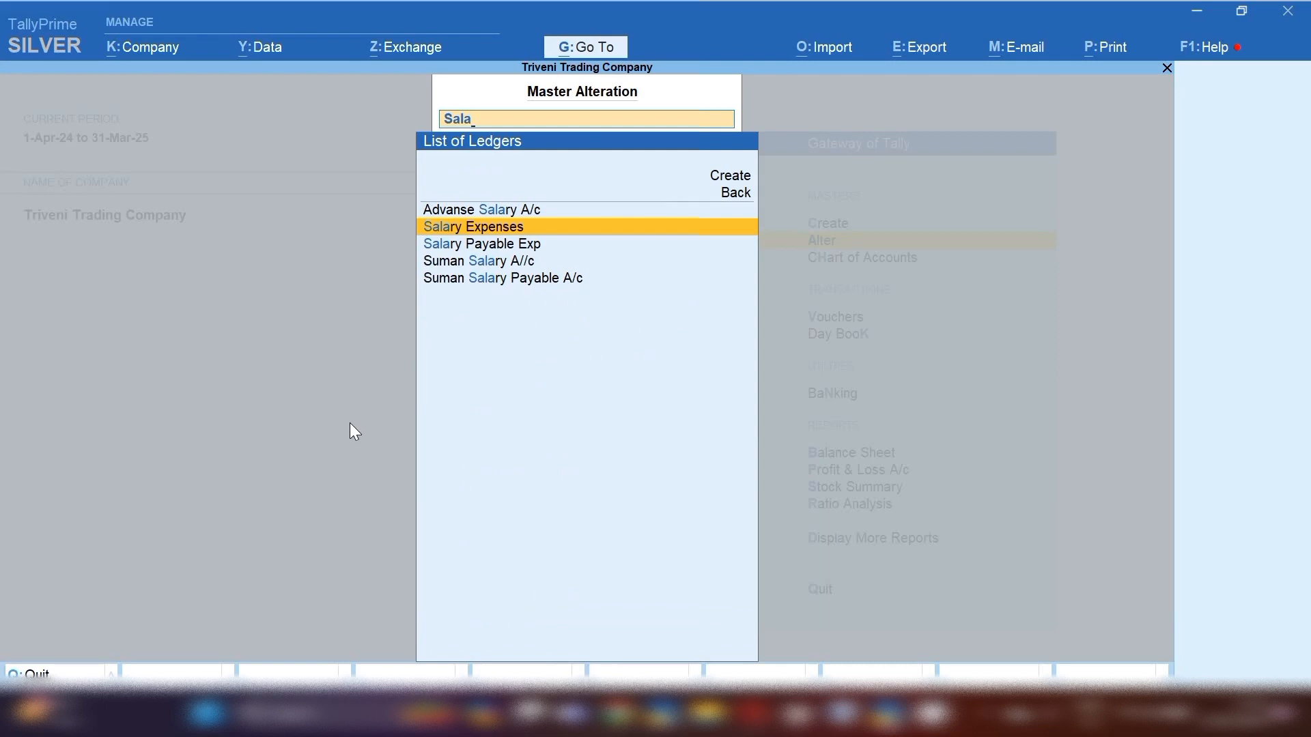
key("Down")
key("Return")
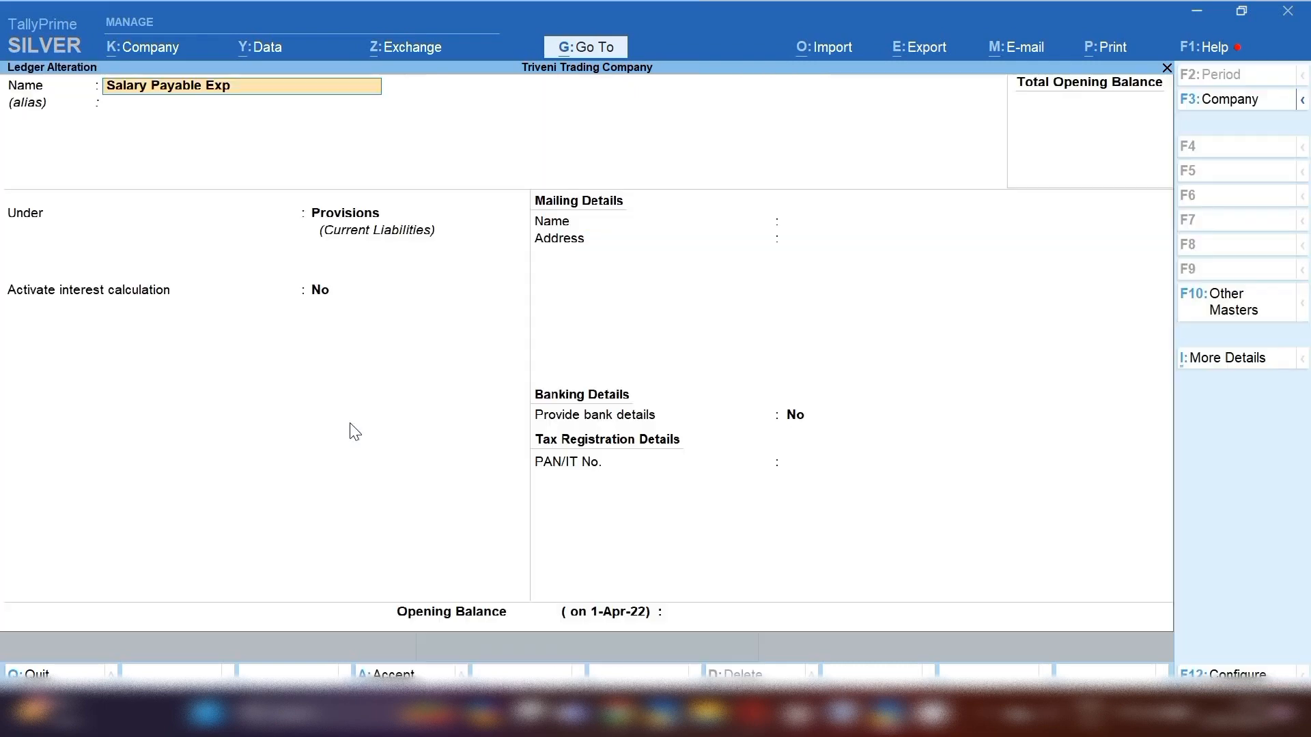